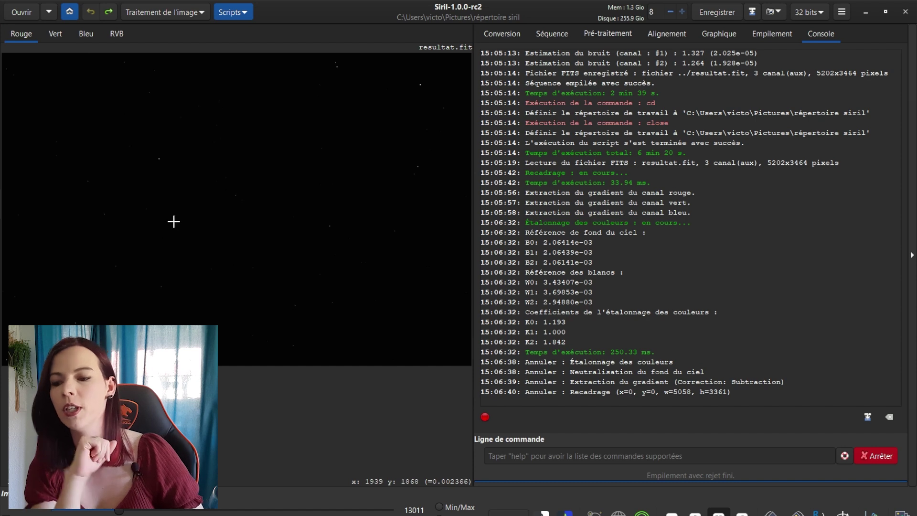
Open the stacked image resultat.fit from the répertoire siril folder.
click(21, 12)
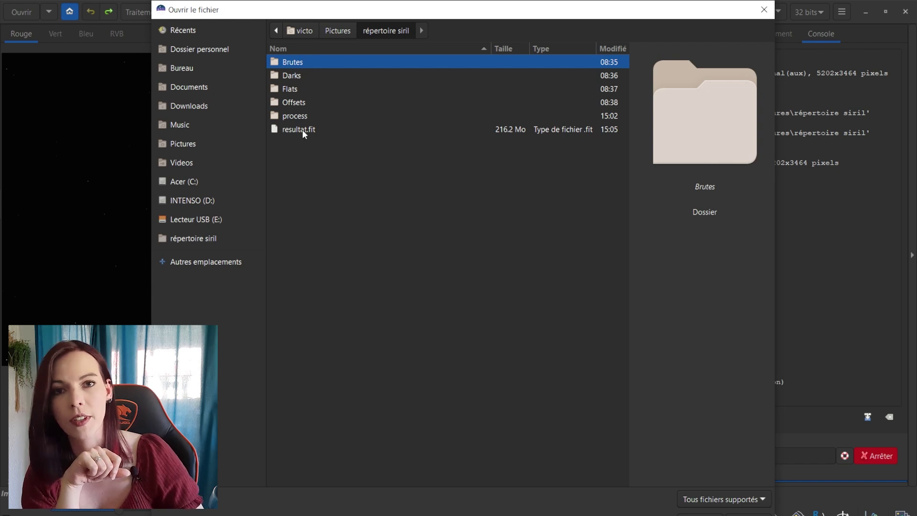
click(303, 130)
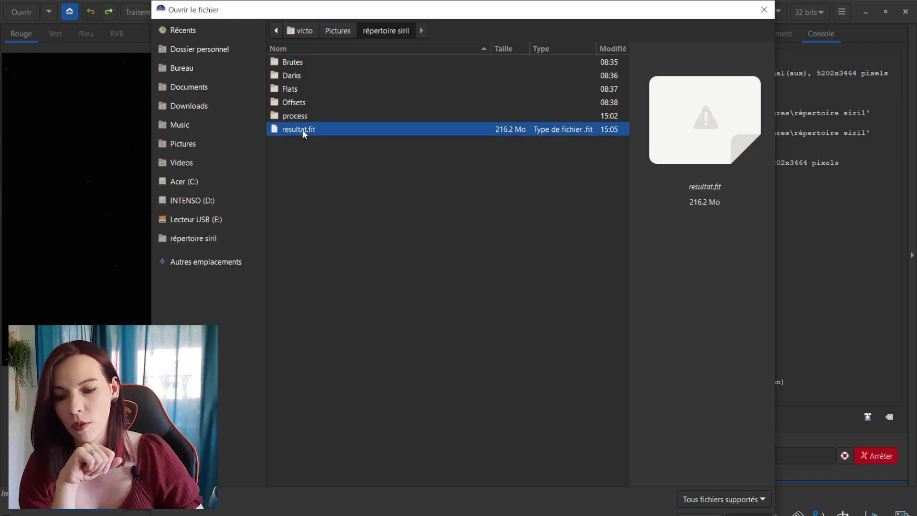
double_click(303, 130)
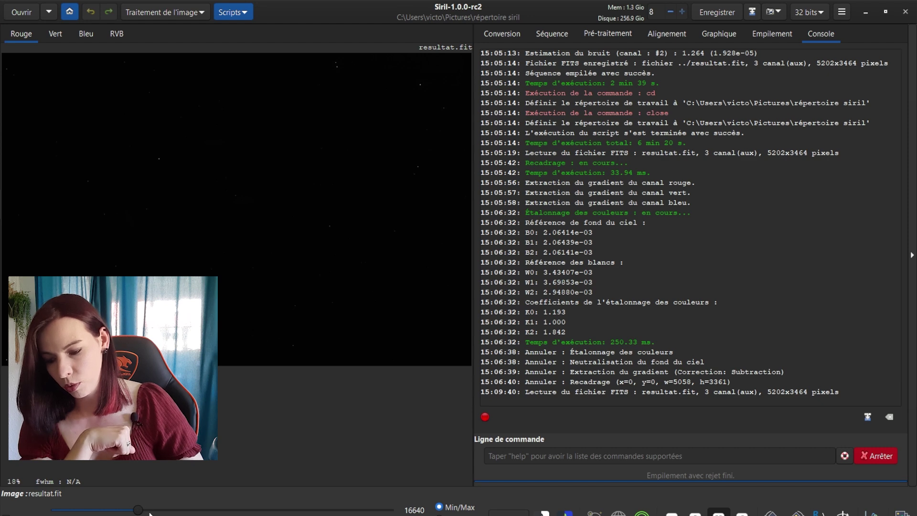
Set the display's upper level to 65535 and the display mode to Histogramme.
drag(139, 512, 420, 511)
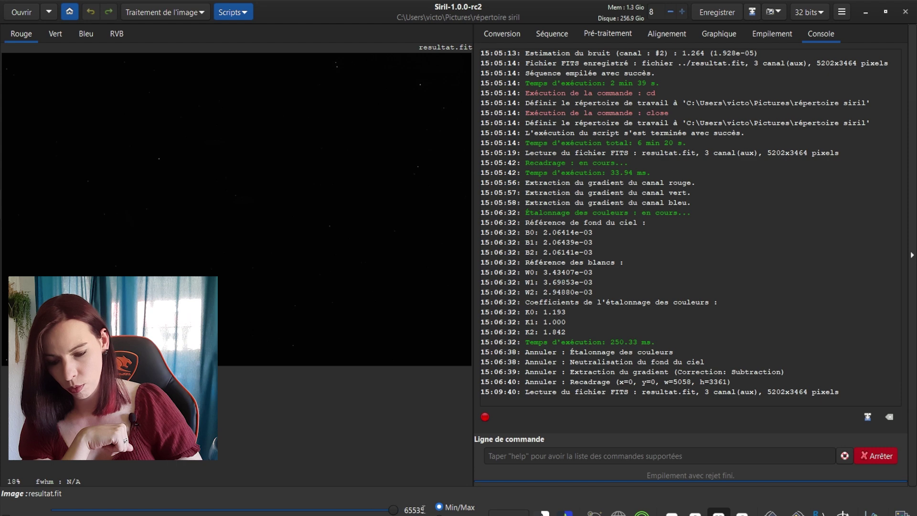
click(508, 511)
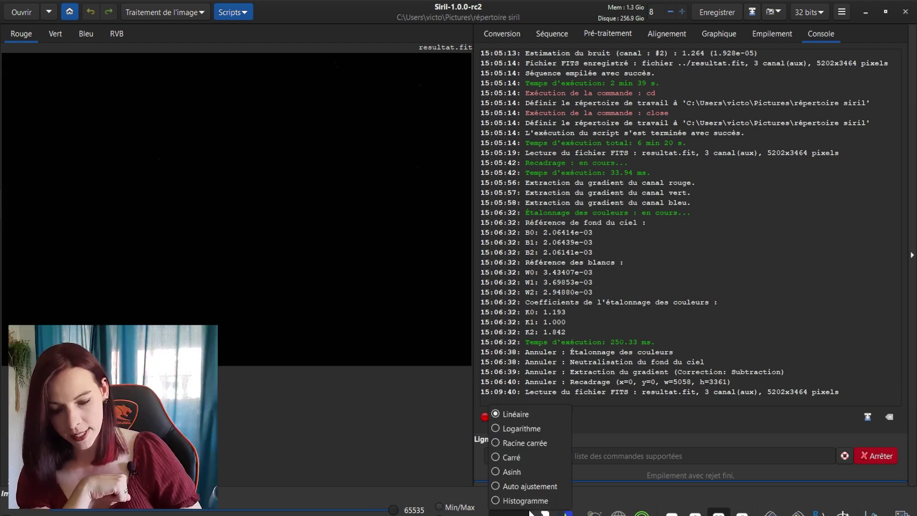
click(537, 501)
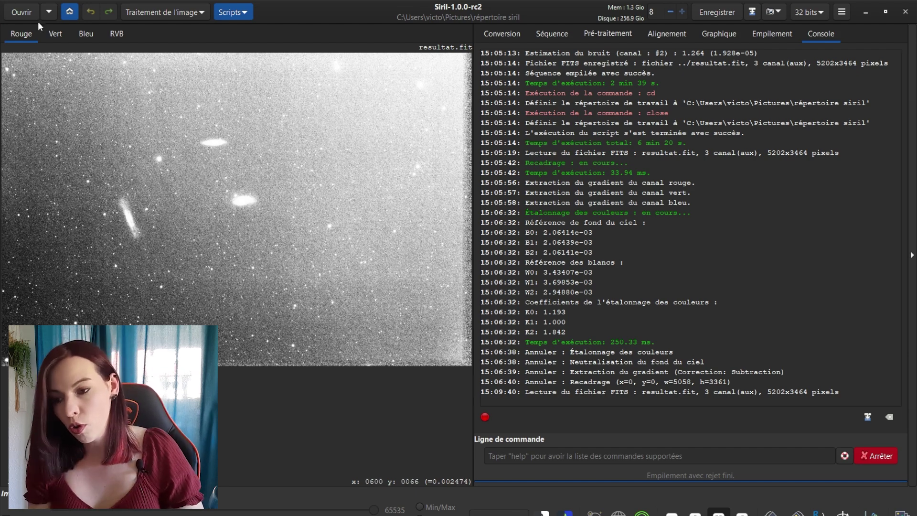
Compare the green, blue, red and RGB composite views of the image, ending on the red channel.
click(64, 40)
click(82, 38)
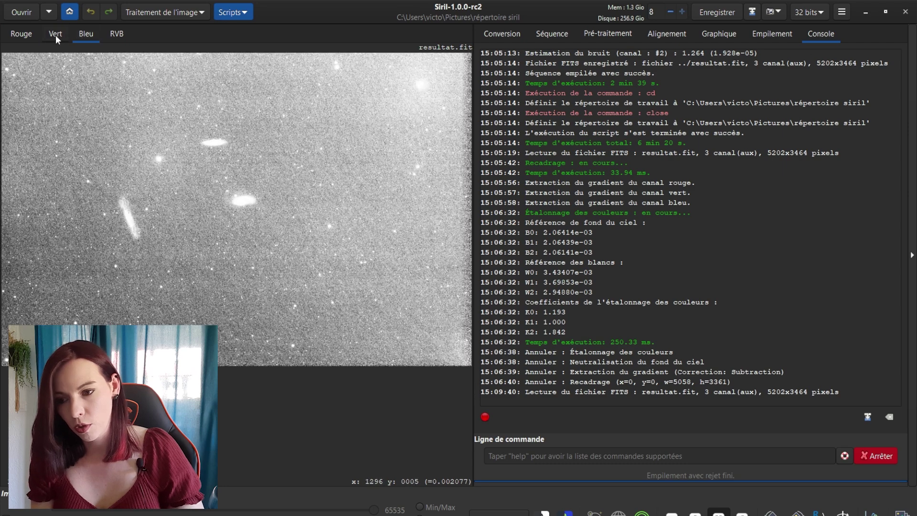
click(55, 40)
click(23, 41)
click(122, 41)
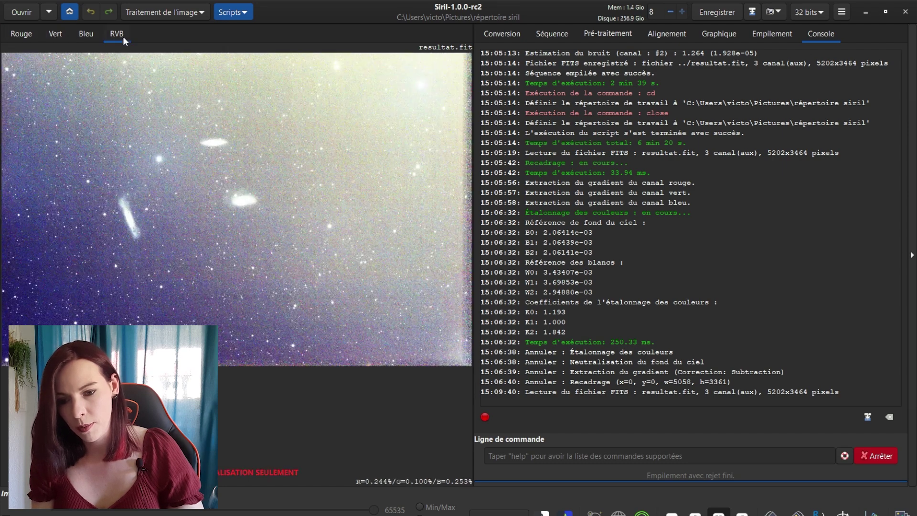
click(24, 36)
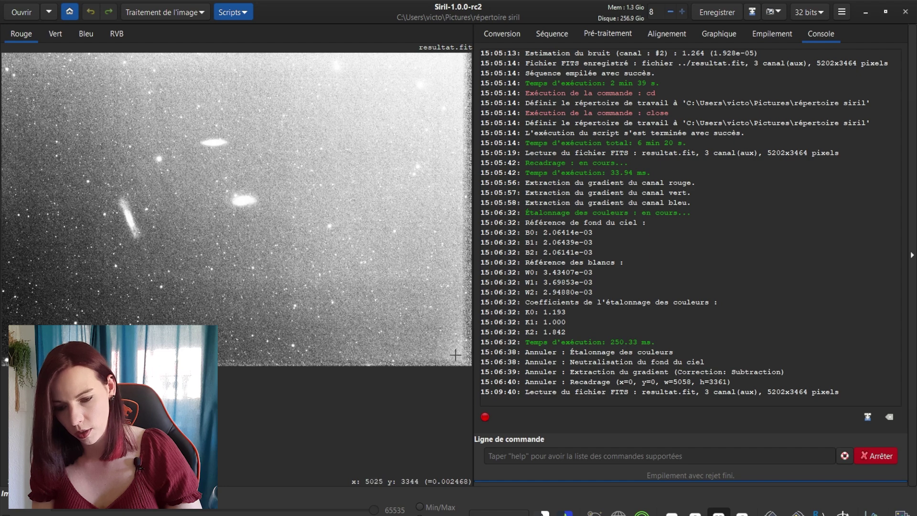
Crop the image to about 5025 × 3340 px from its top-left corner, cutting off the right and bottom stacking borders.
drag(453, 353, 3, 53)
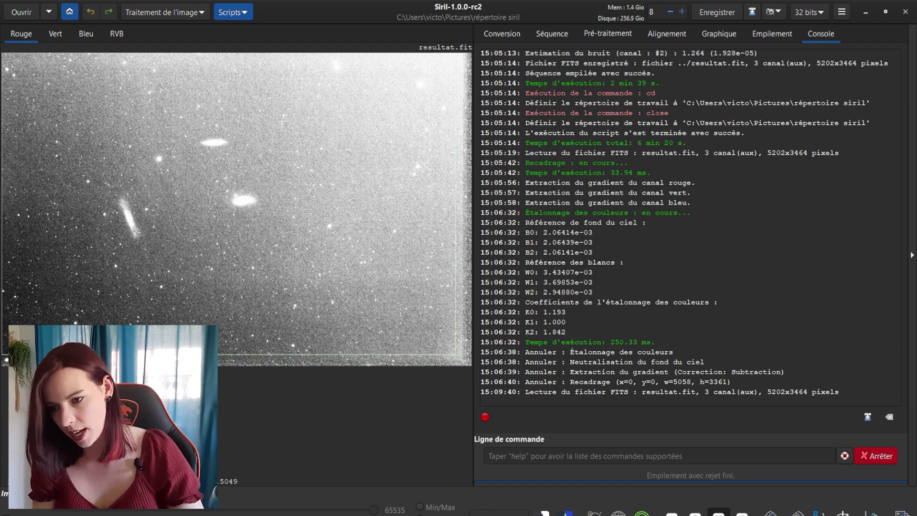
right_click(205, 184)
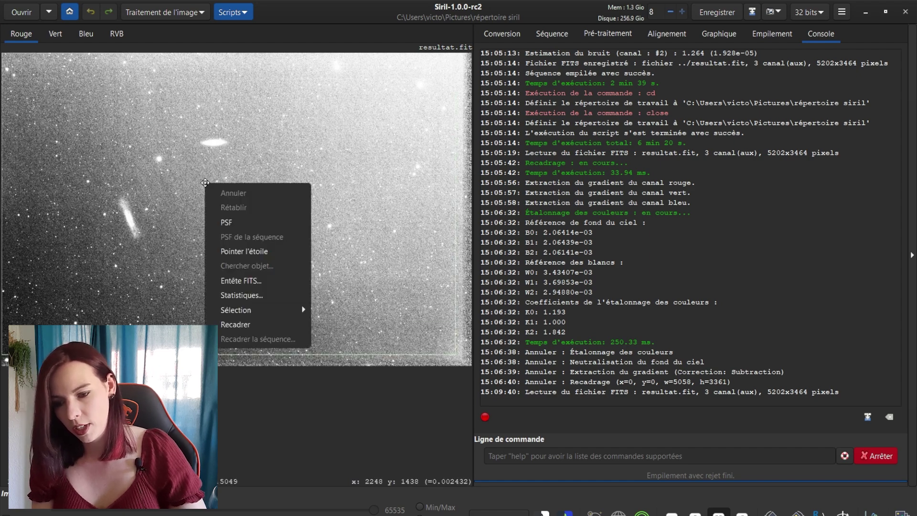
click(253, 326)
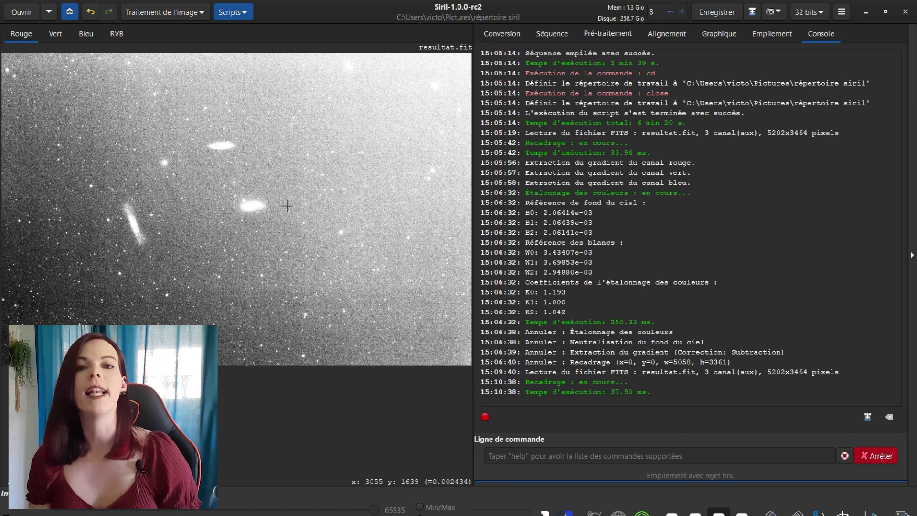
Start gradient extraction and generate the background sample grid with the default settings.
click(176, 14)
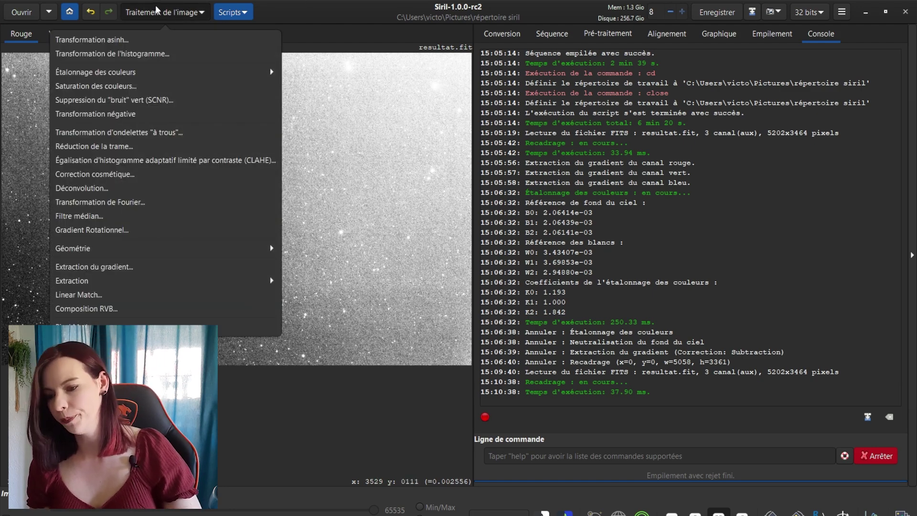
click(123, 268)
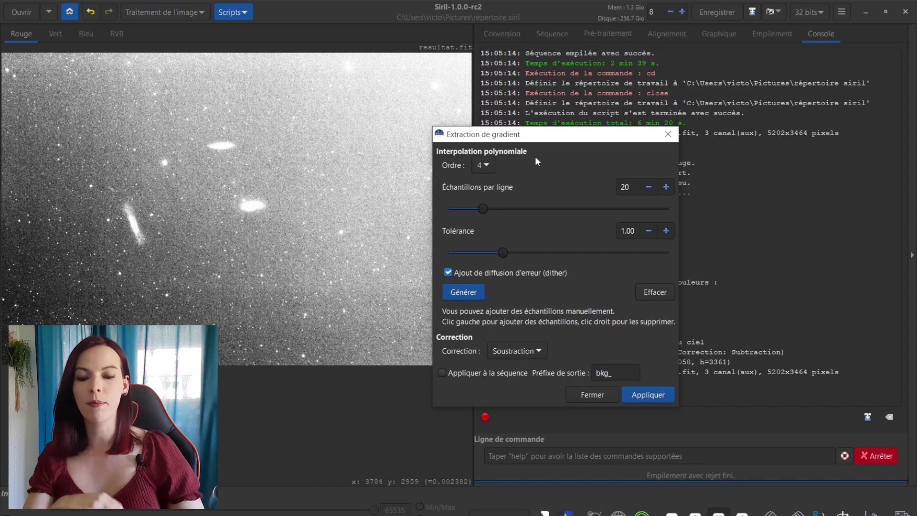
drag(520, 135, 637, 33)
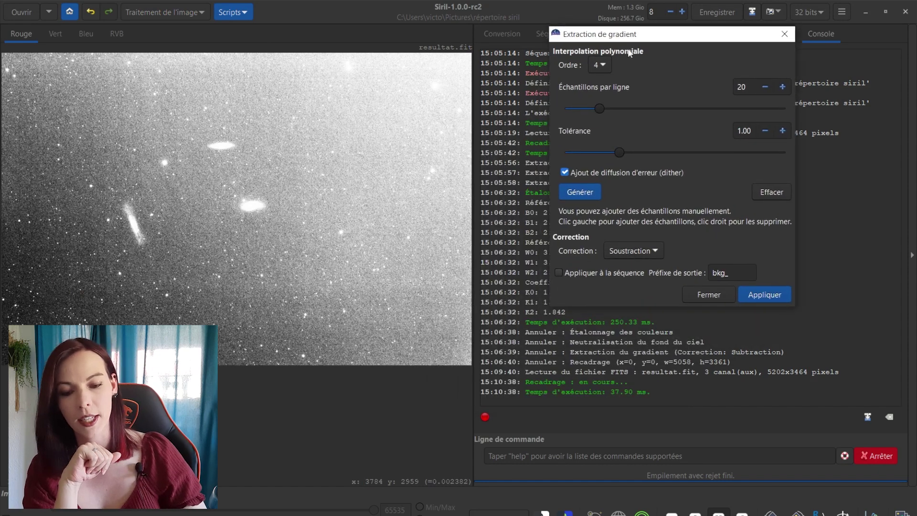
click(579, 194)
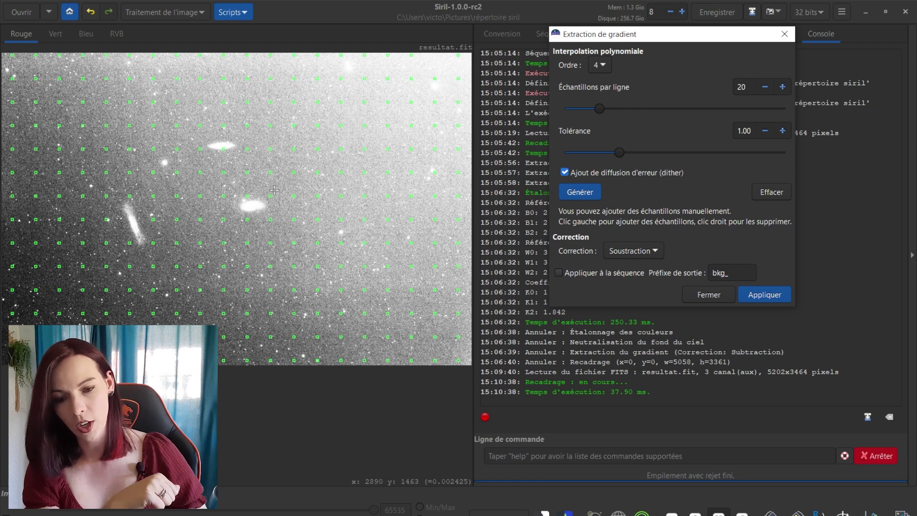
Try the background sample grid with 61 samples per line and tolerances of 3.09 and 0.40.
drag(598, 108, 694, 112)
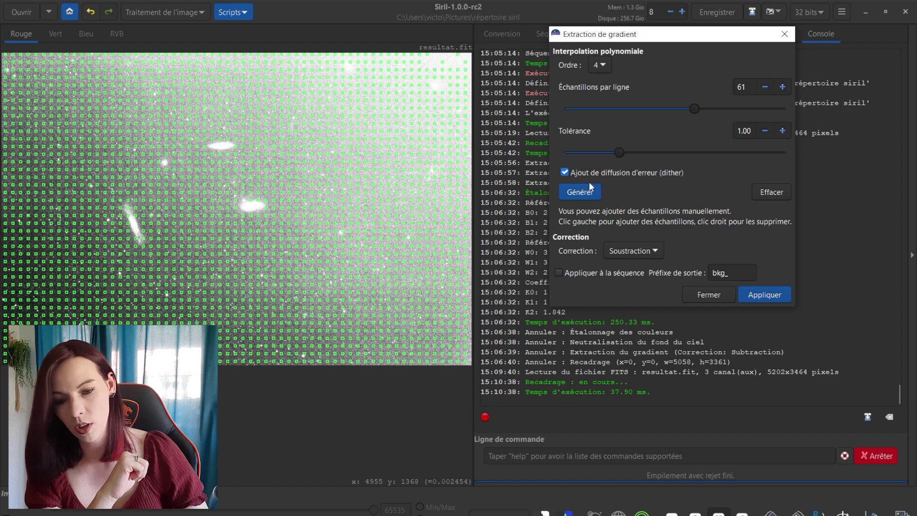
drag(621, 153, 734, 152)
click(579, 193)
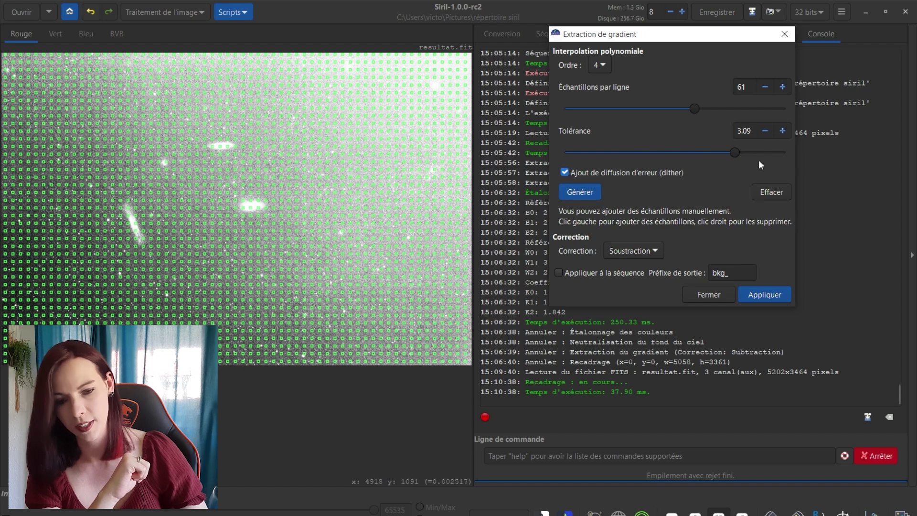
click(587, 152)
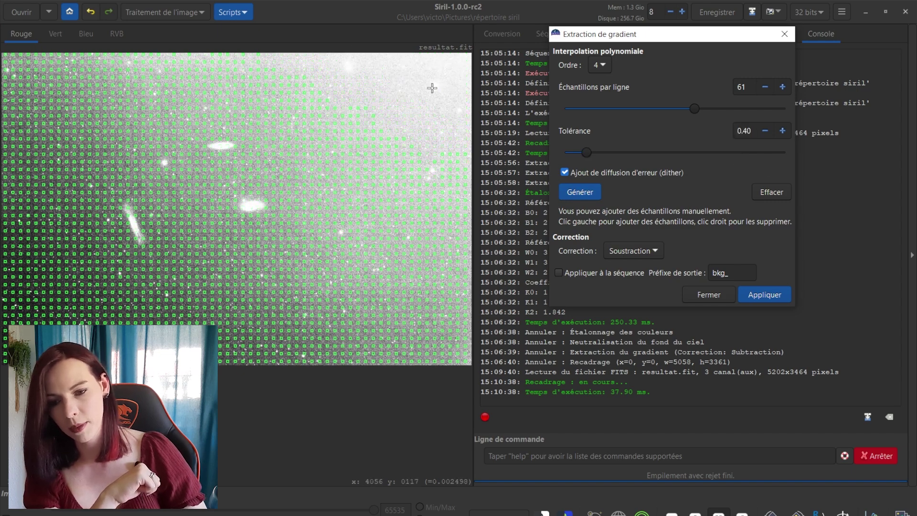
Try regenerating the background samples with tolerances of 1.36 and 1.28.
drag(586, 152, 638, 153)
click(591, 193)
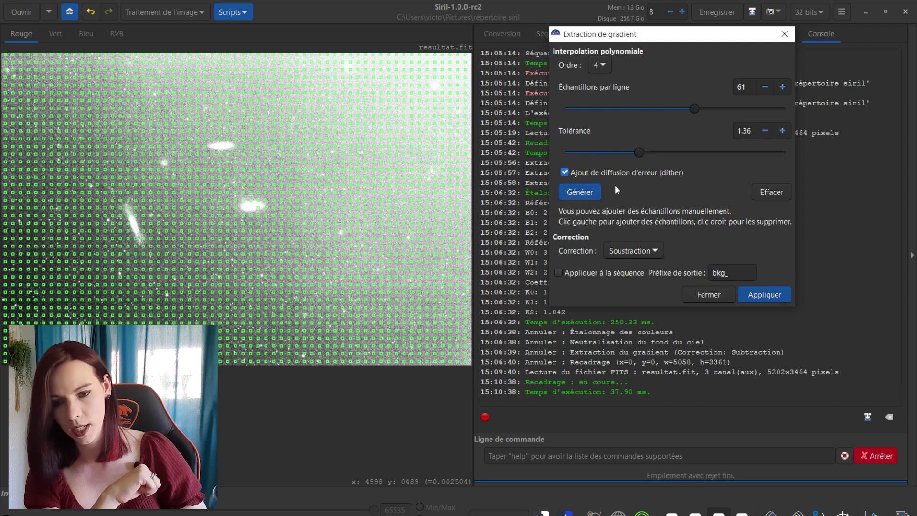
drag(639, 154, 634, 154)
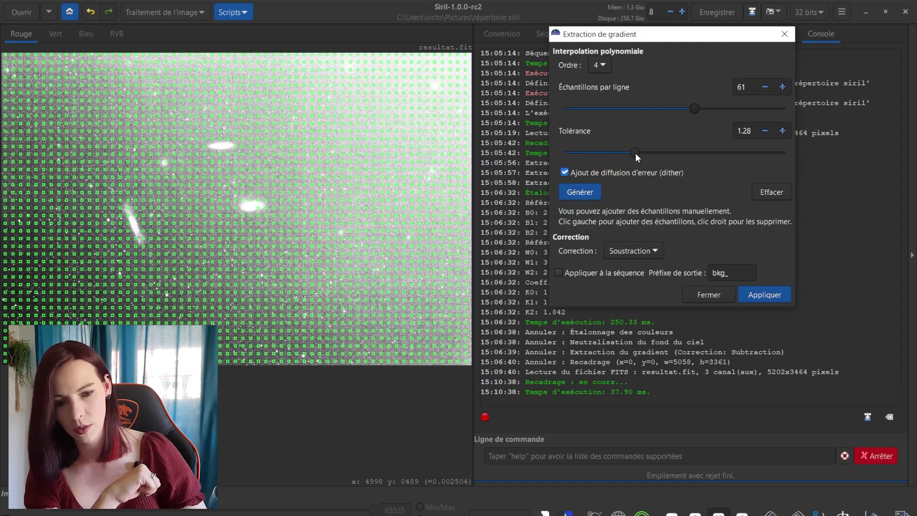
click(586, 194)
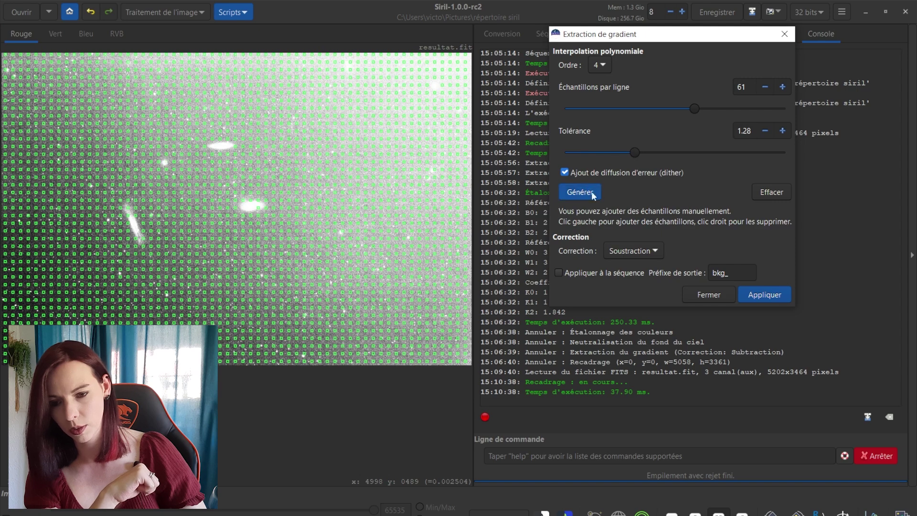
Set the tolerance to 1.06 and the samples per line to 20, and regenerate the background samples.
drag(634, 154, 622, 154)
click(585, 193)
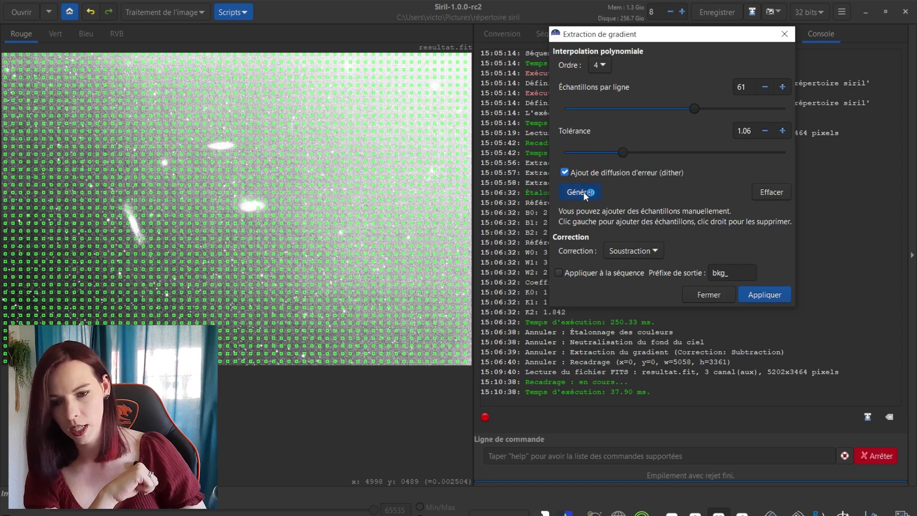
double_click(749, 87)
text(20)
key(Return)
click(579, 191)
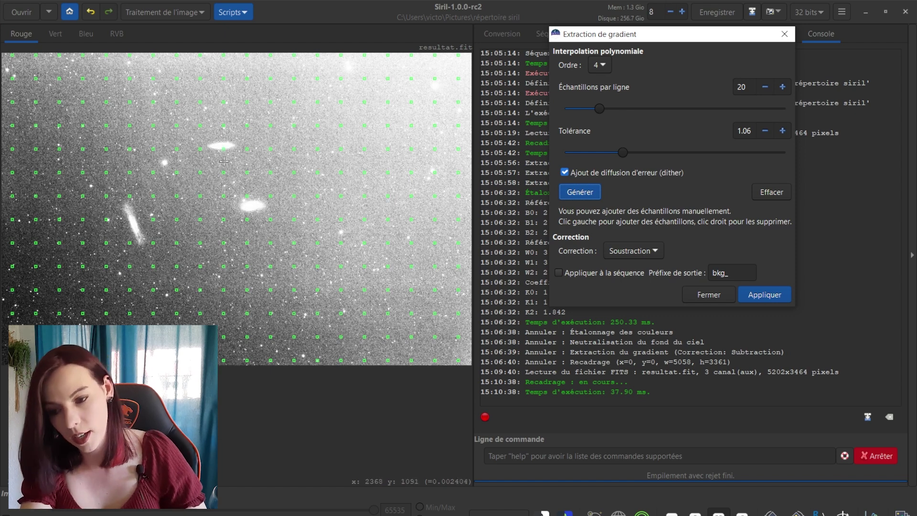
click(223, 146)
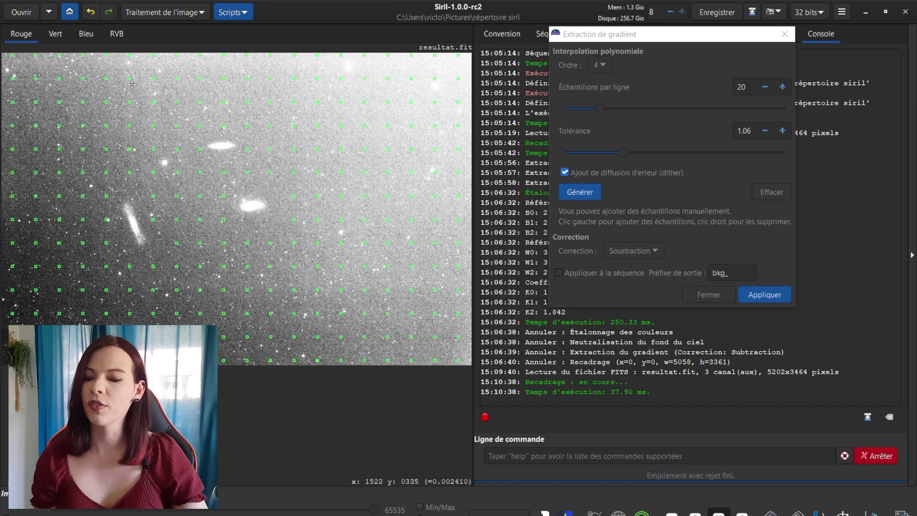
Review the dithering option and the available polynomial orders for gradient extraction, keeping order 4.
mouse_move(595, 178)
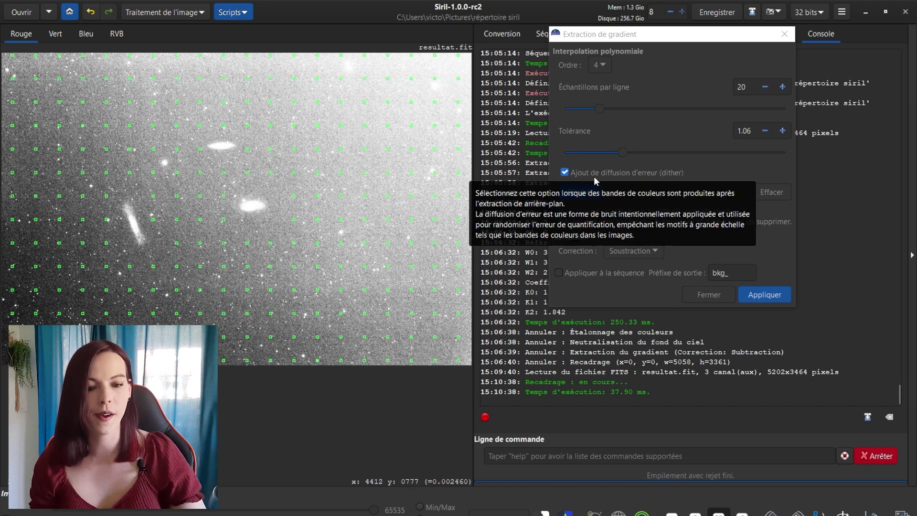
click(599, 65)
click(599, 64)
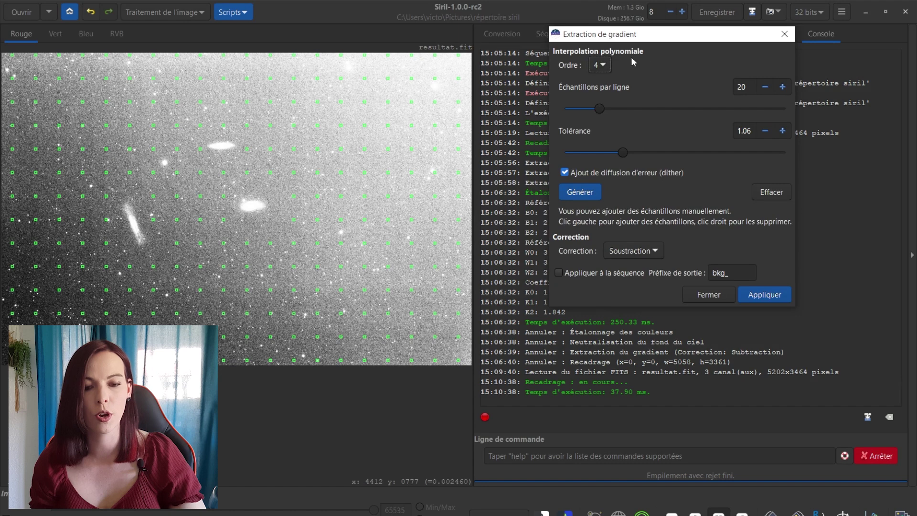
click(601, 65)
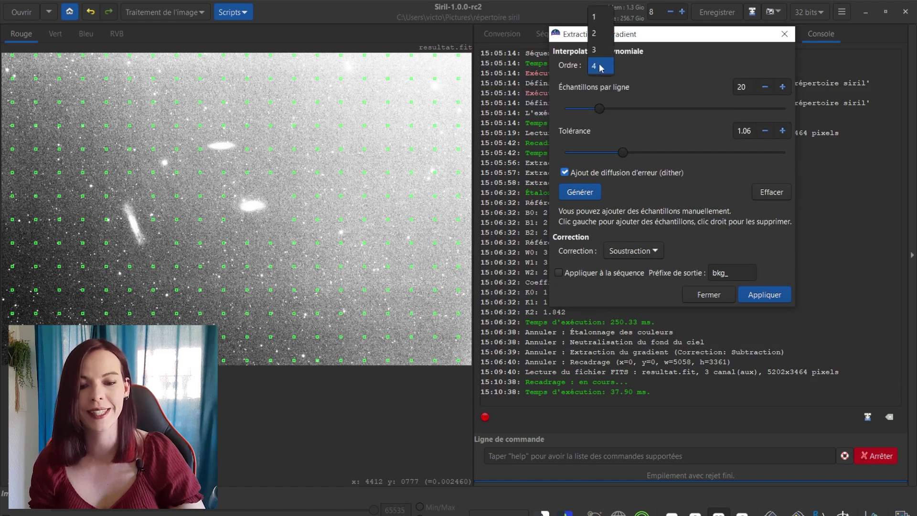
click(602, 67)
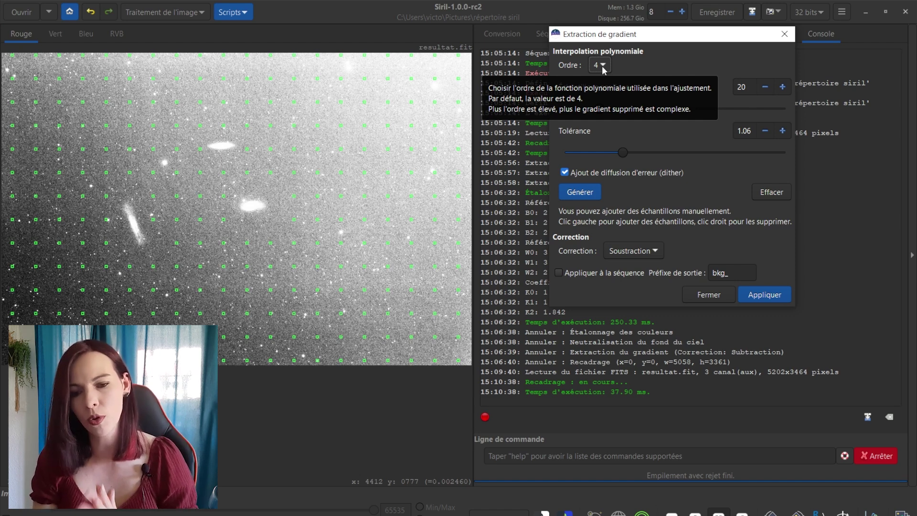
click(602, 66)
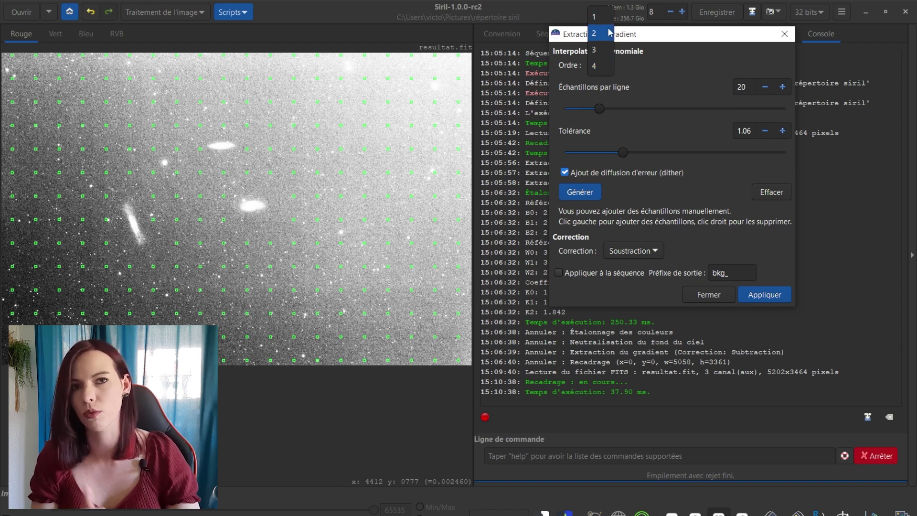
click(596, 66)
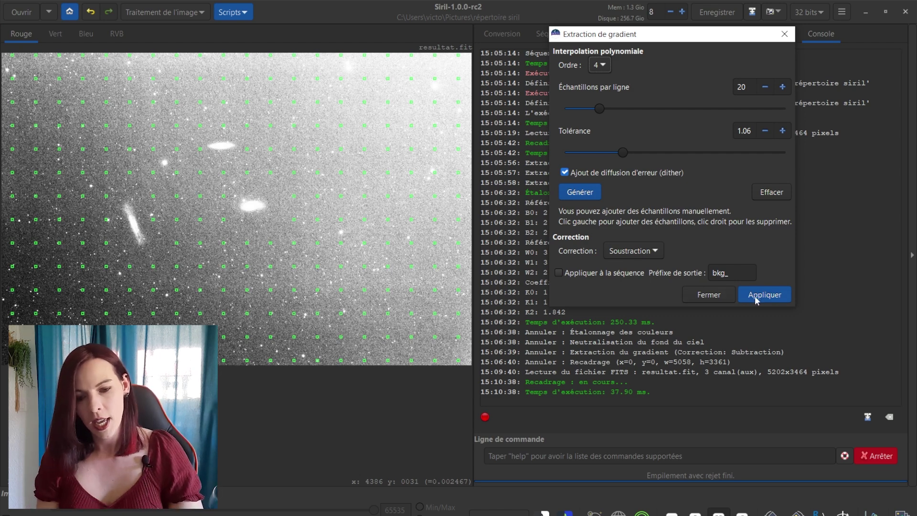
Apply the gradient extraction with Soustraction correction, and undo and redo it to compare before and after.
click(773, 295)
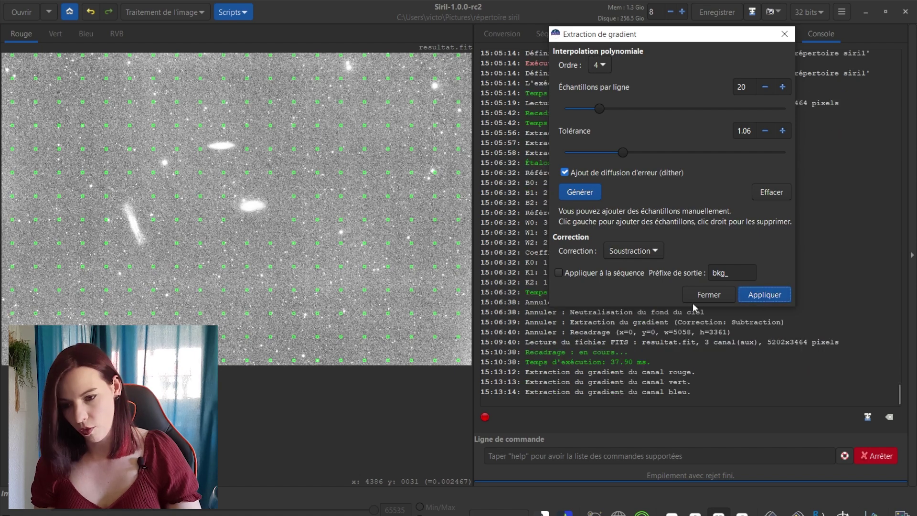
click(706, 295)
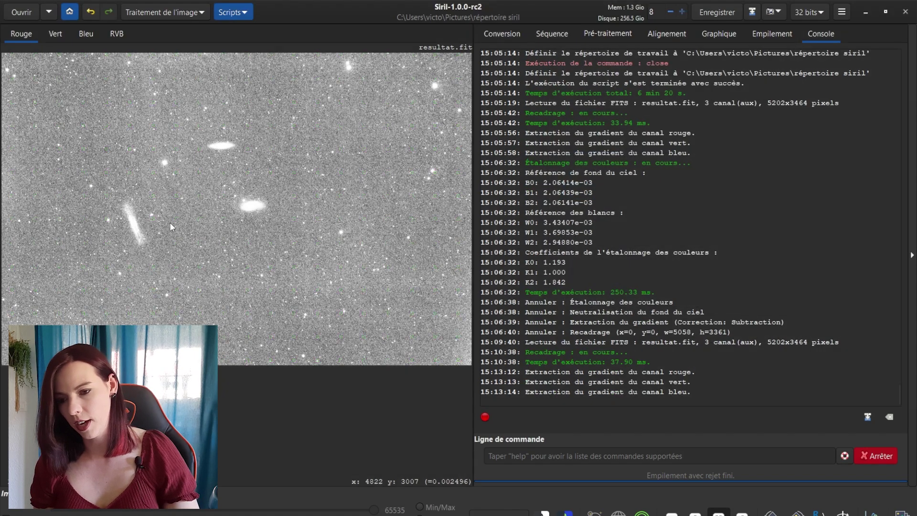
key(ctrl+z)
click(109, 16)
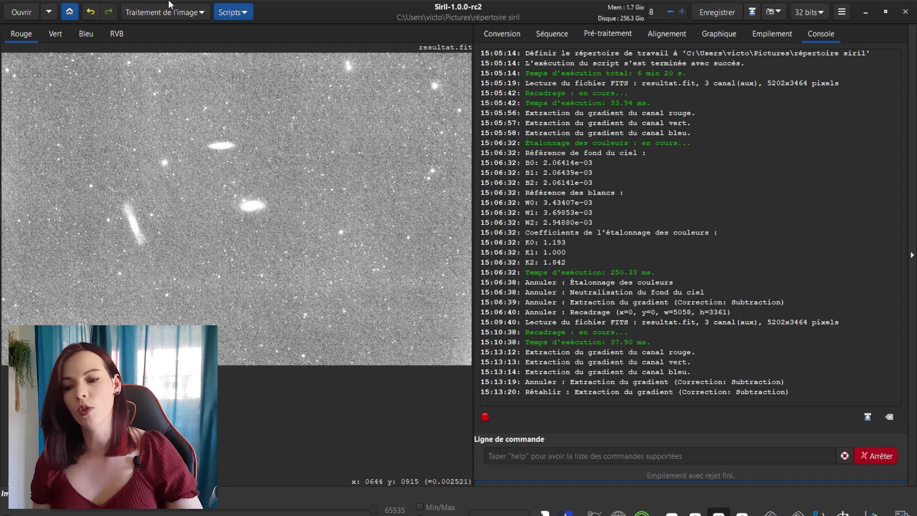
Apply the banding reduction with quantity 1.0, highlight protection and a 1/Sigma coefficient of 1.0, and undo and redo it to compare.
click(182, 13)
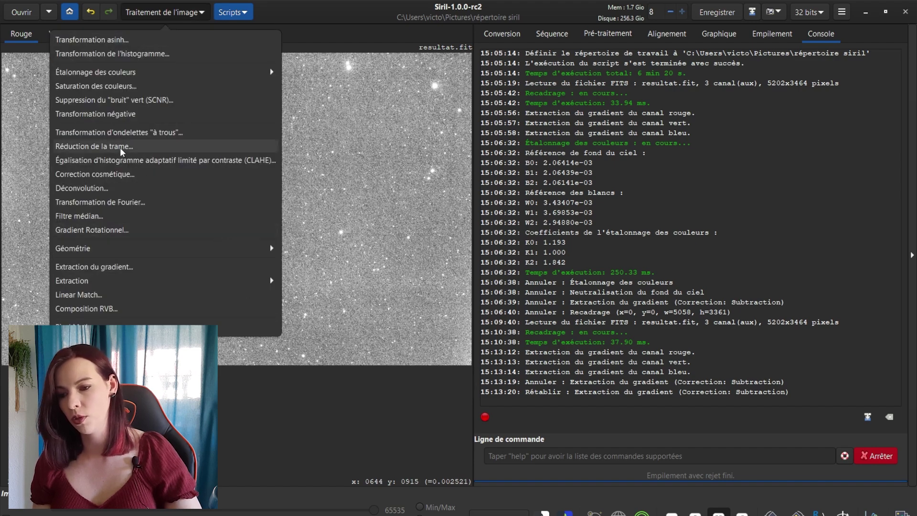
click(119, 147)
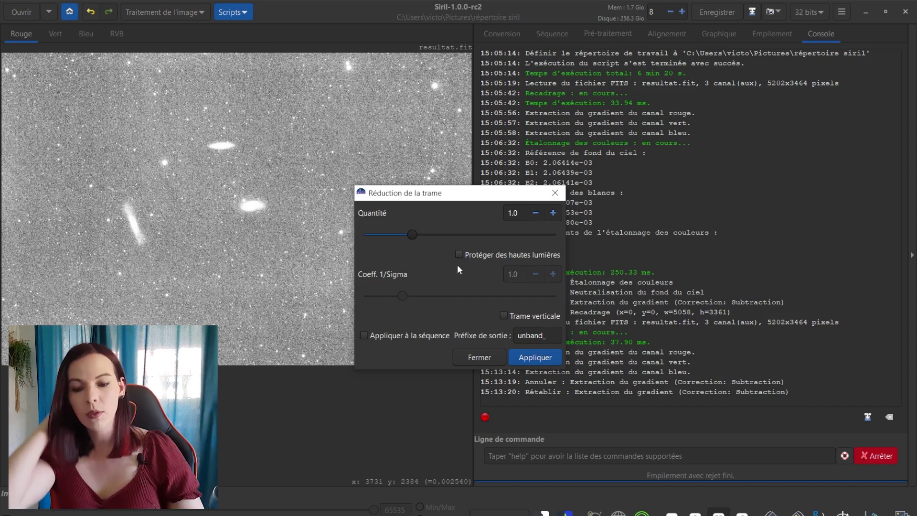
click(458, 254)
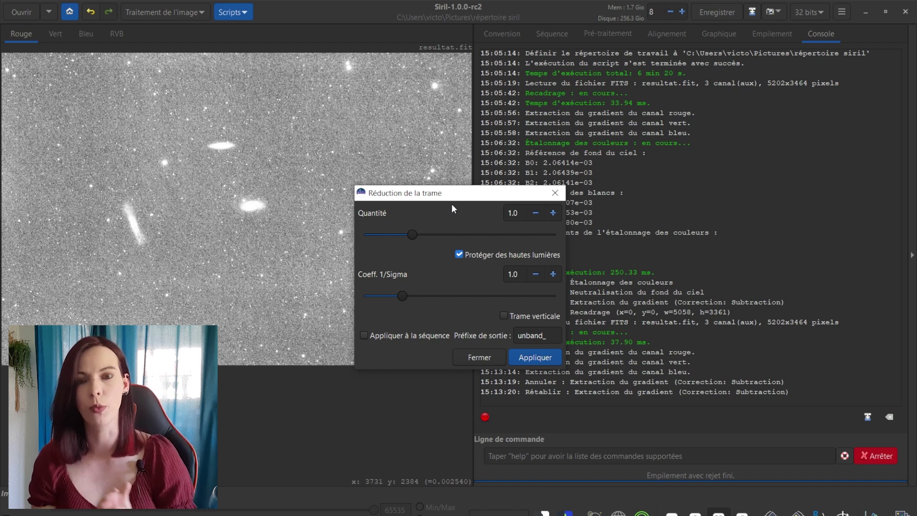
click(526, 356)
click(478, 358)
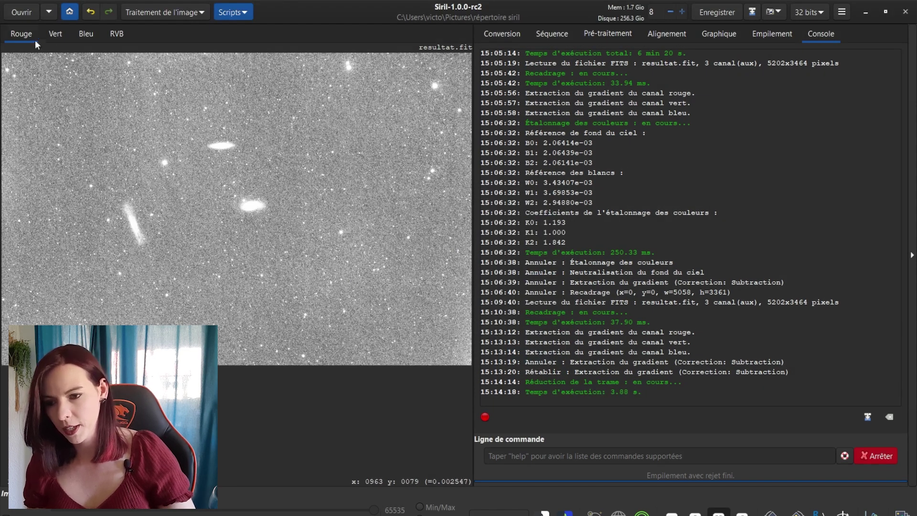
click(90, 13)
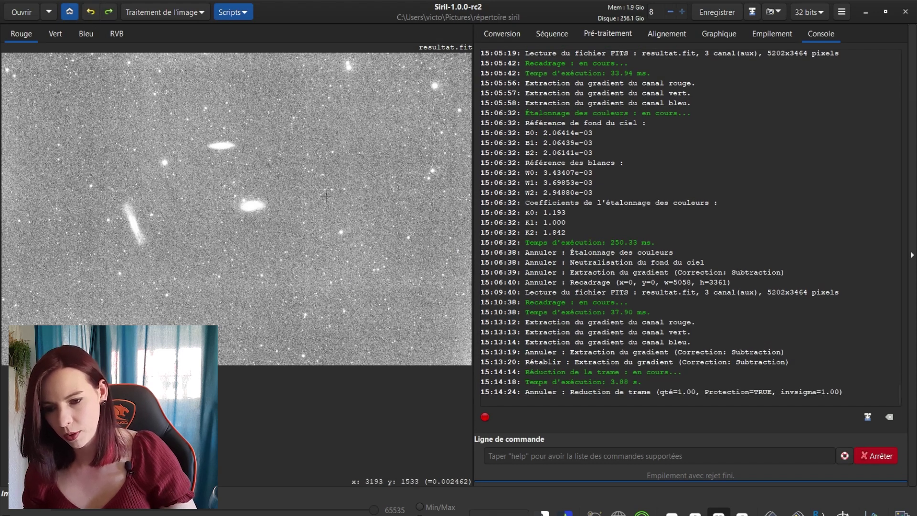
click(107, 14)
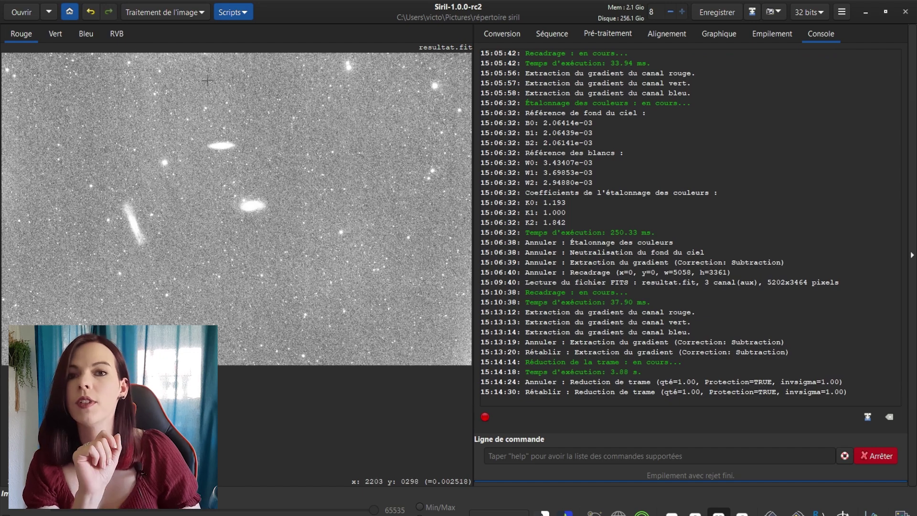
Review the vertical banding option in the Réduction de la trame settings and leave them without applying.
click(175, 13)
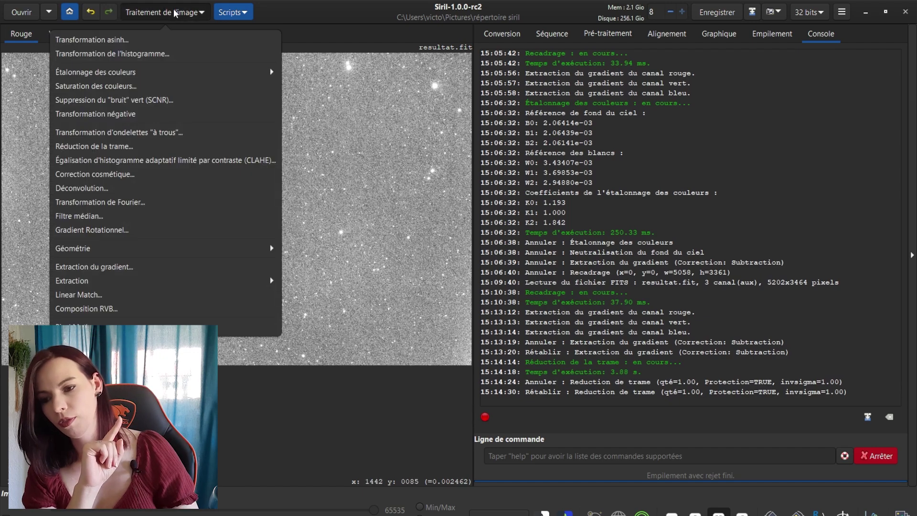
click(97, 146)
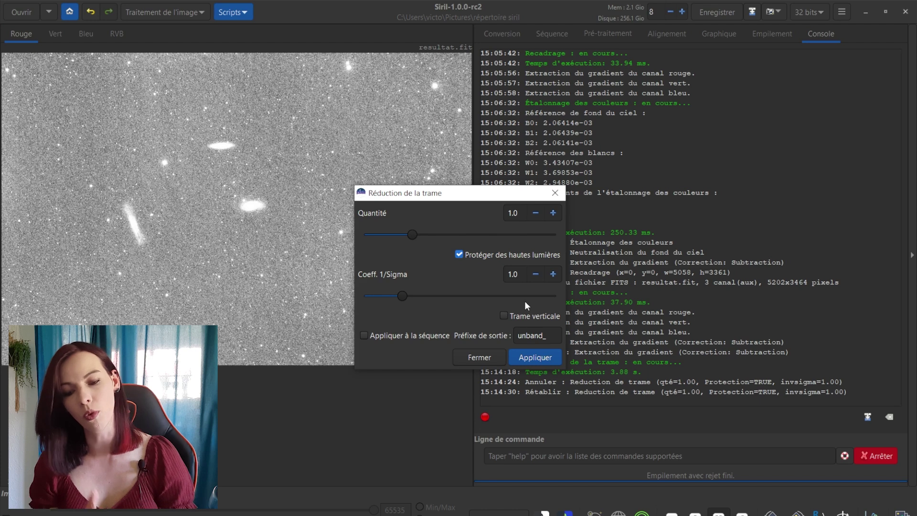
key(Escape)
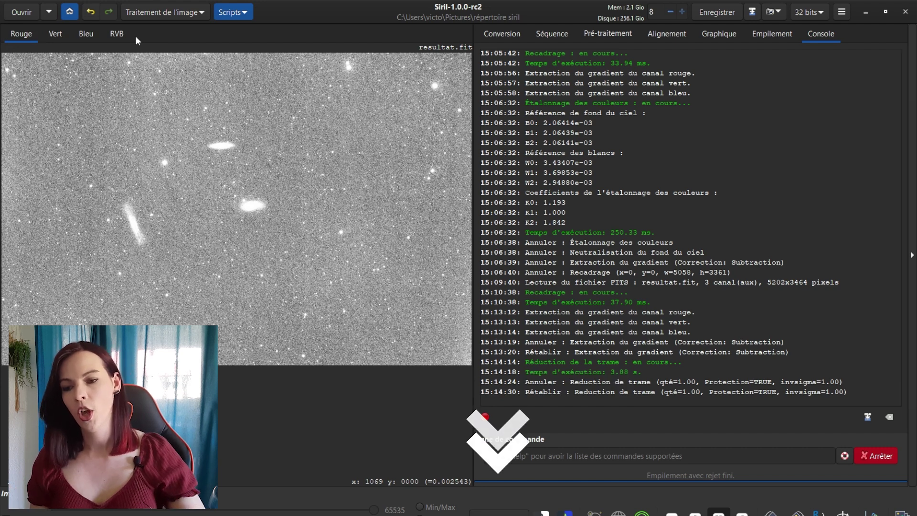
Set the display mode to Auto ajustement, inspect the RVB composite and return to the red channel.
click(498, 513)
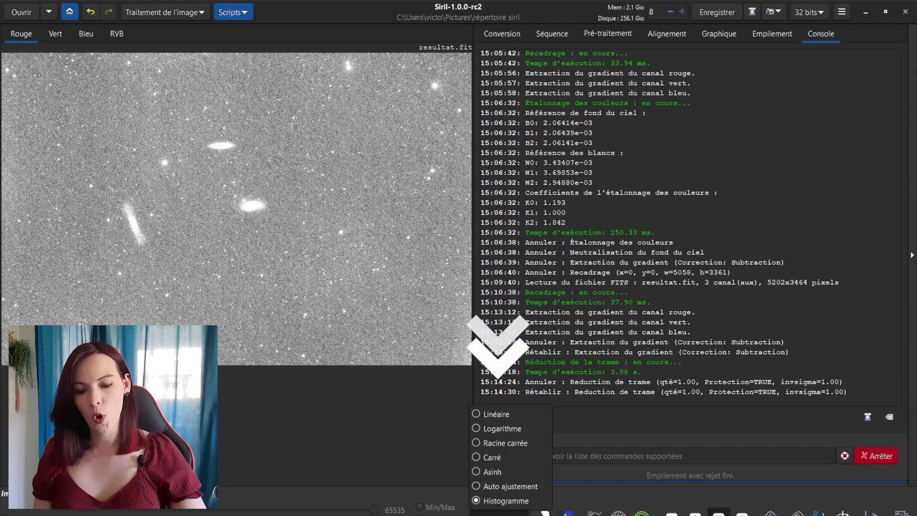
click(503, 489)
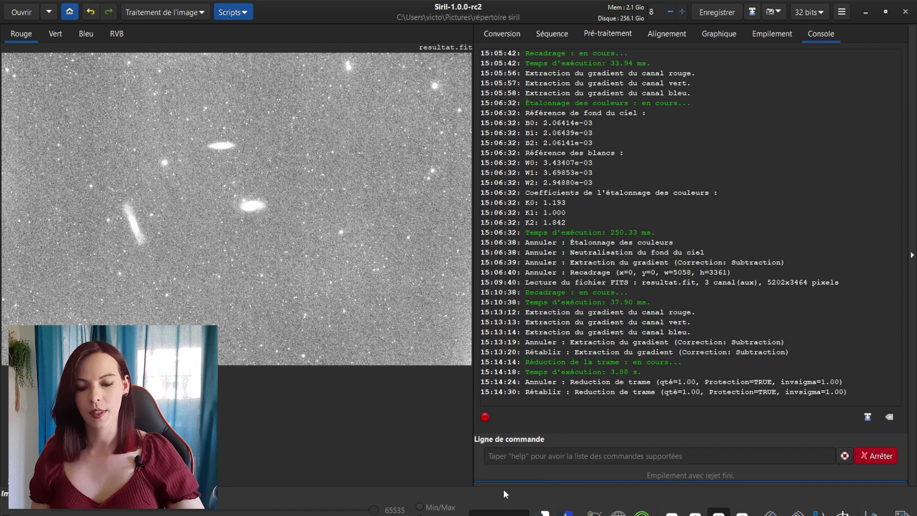
click(120, 35)
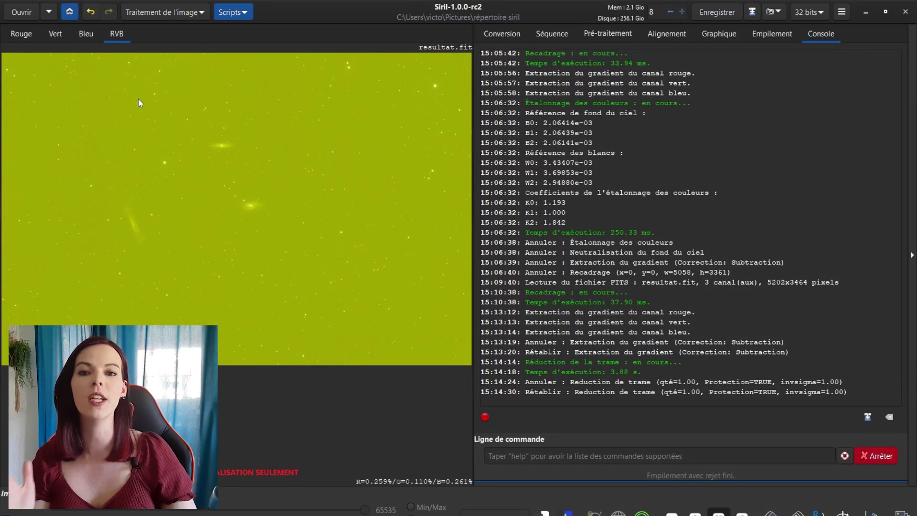
click(20, 41)
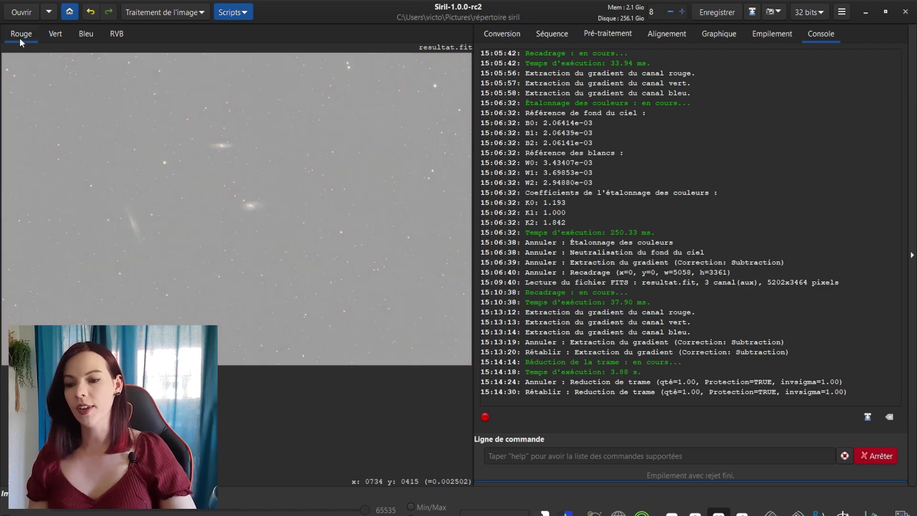
Try a photometric colour calibration using the m66 object coordinates, the NOMAD catalogue and a pixel size of 4.29 microns.
click(178, 13)
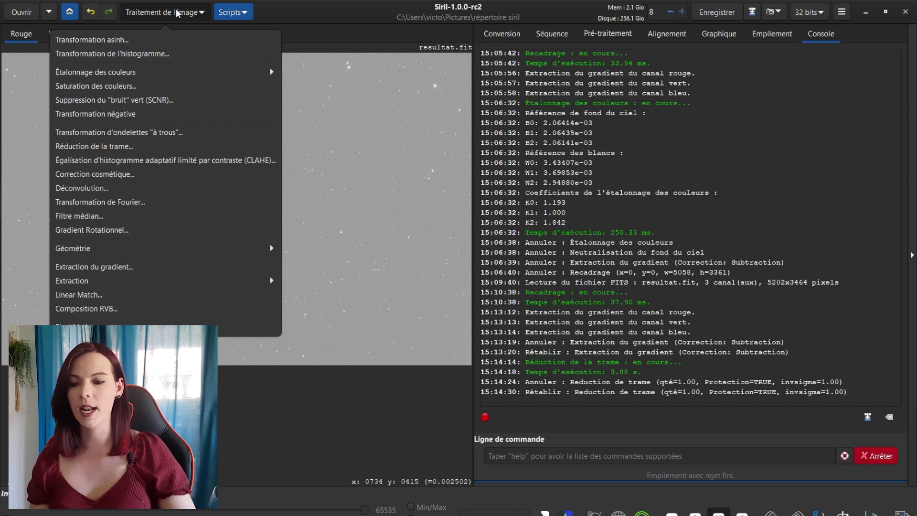
click(158, 72)
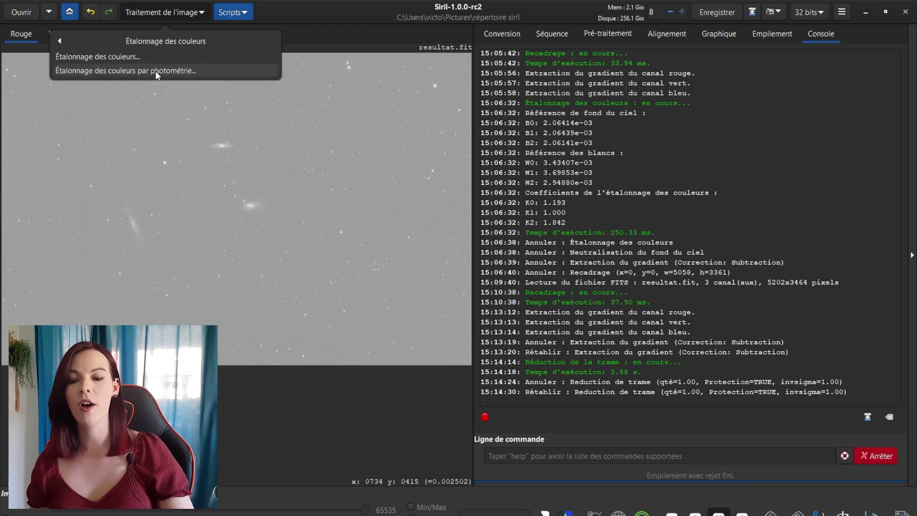
click(156, 70)
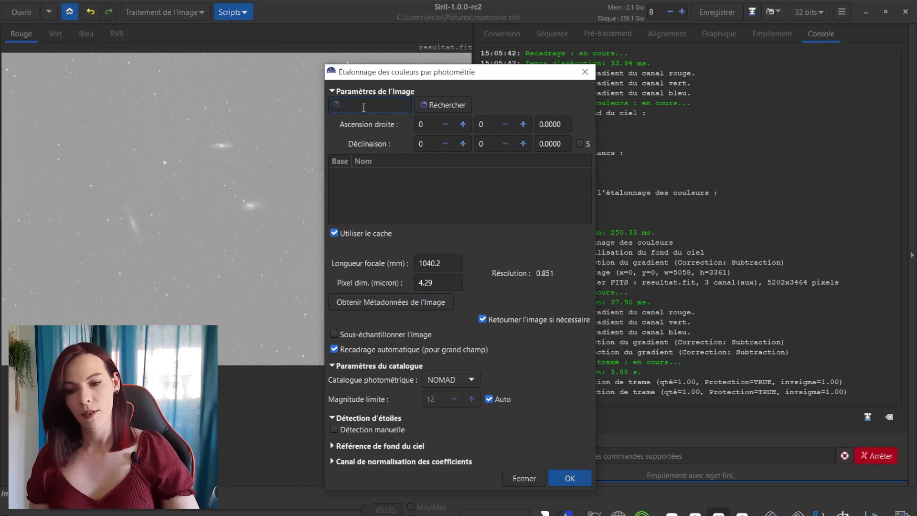
text(m66)
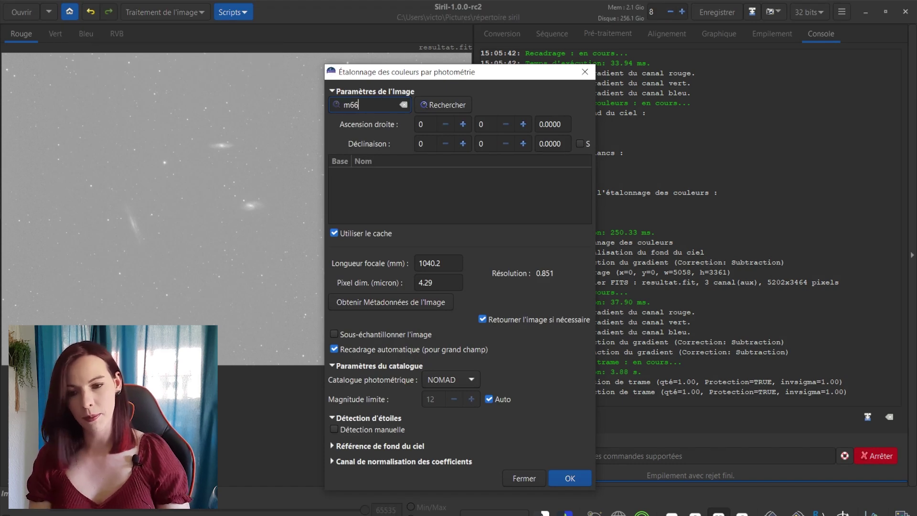
click(429, 107)
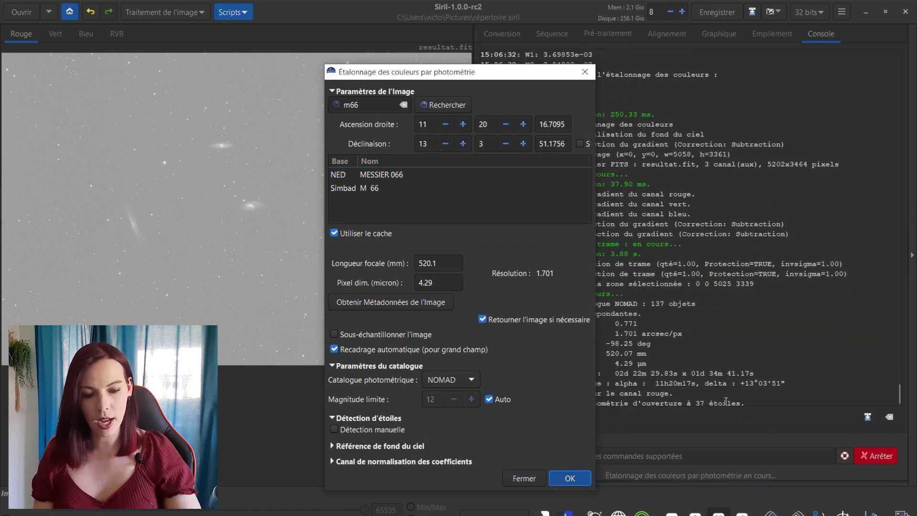
drag(486, 77, 311, 61)
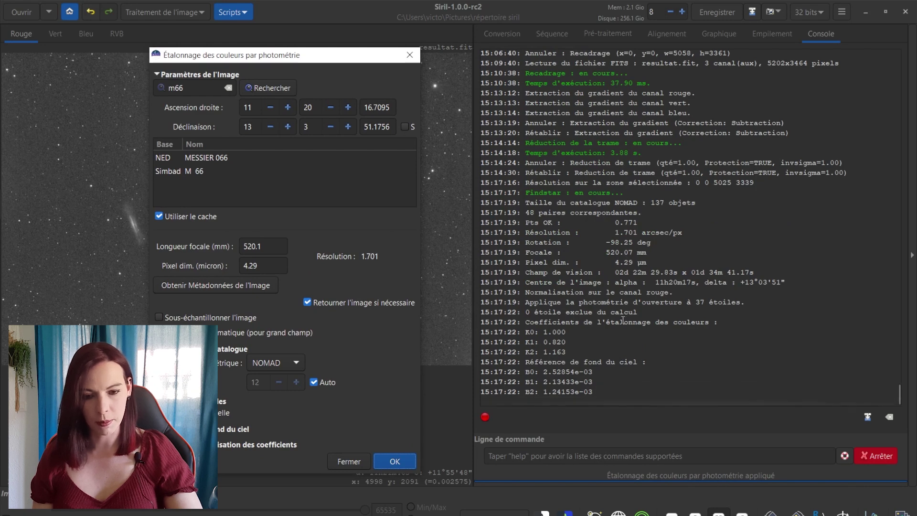
drag(351, 63, 765, 38)
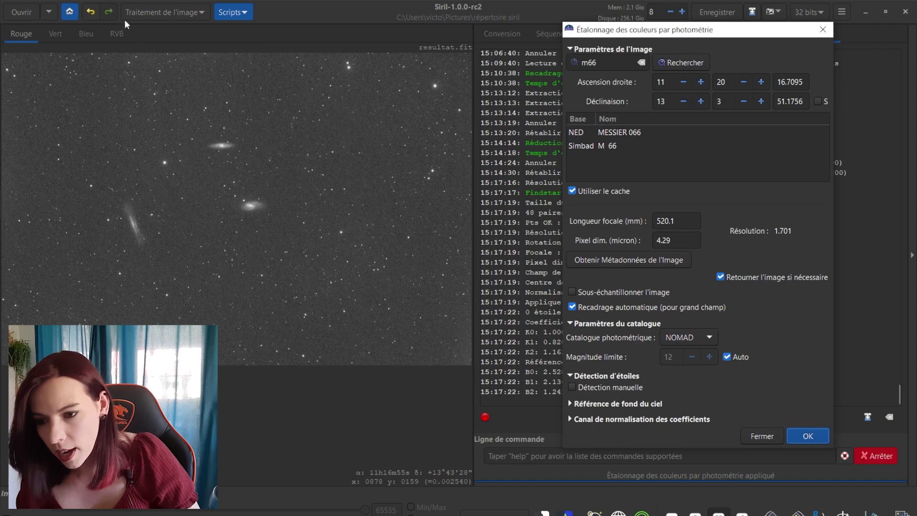
Compare the RVB image with and without the photometric calibration, and finish with the calibration undone.
click(116, 34)
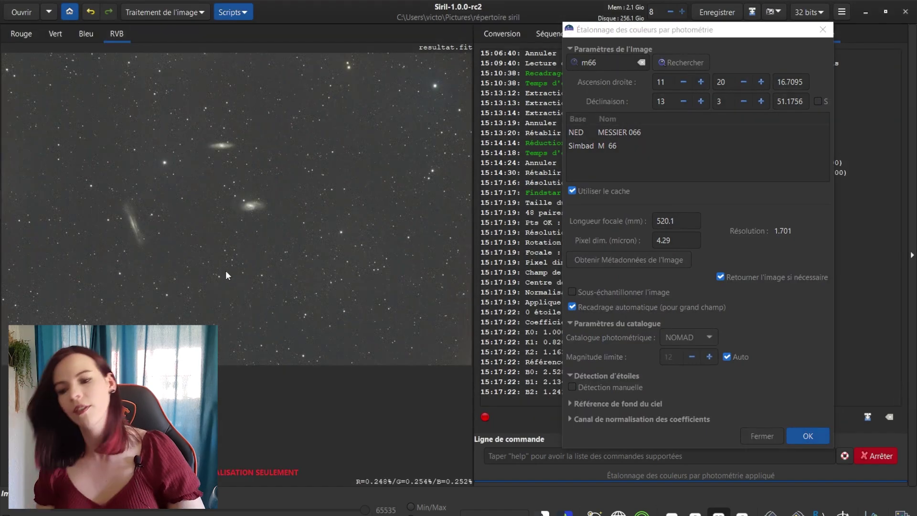
click(90, 12)
click(110, 11)
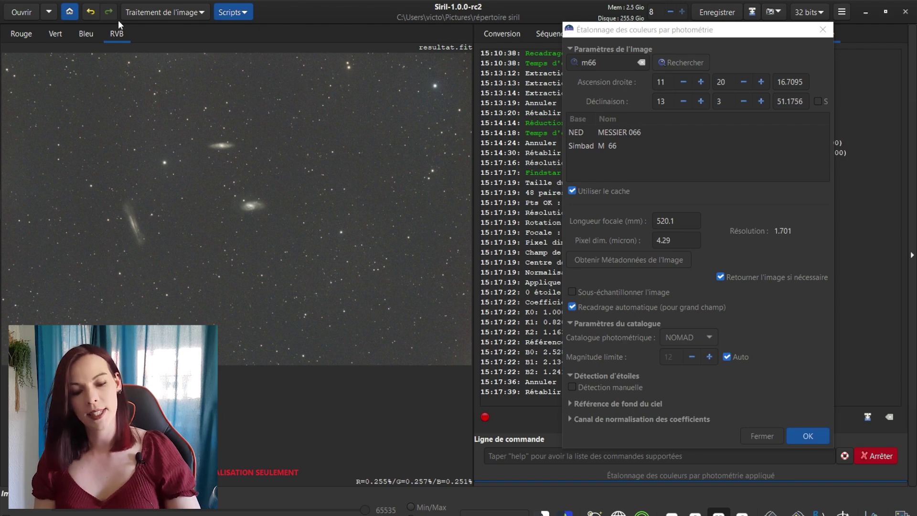
click(759, 436)
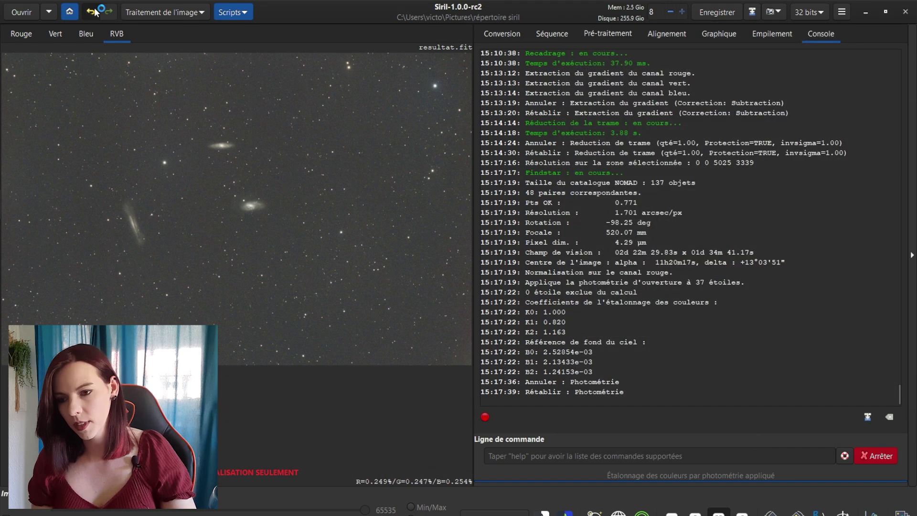
click(90, 11)
Neutralise the sky background in the manual colour calibration, using a 27 by 38 pixel reference zone at 526, 3060.
click(17, 35)
click(179, 13)
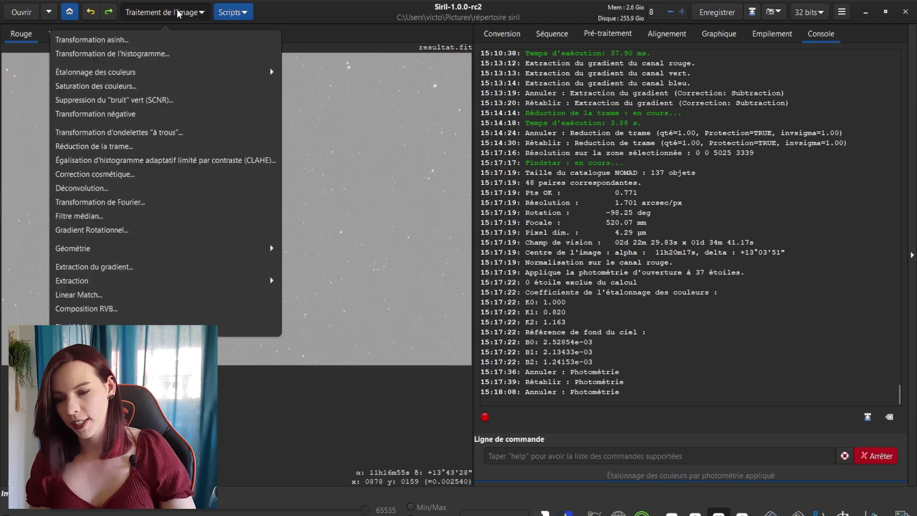
click(153, 68)
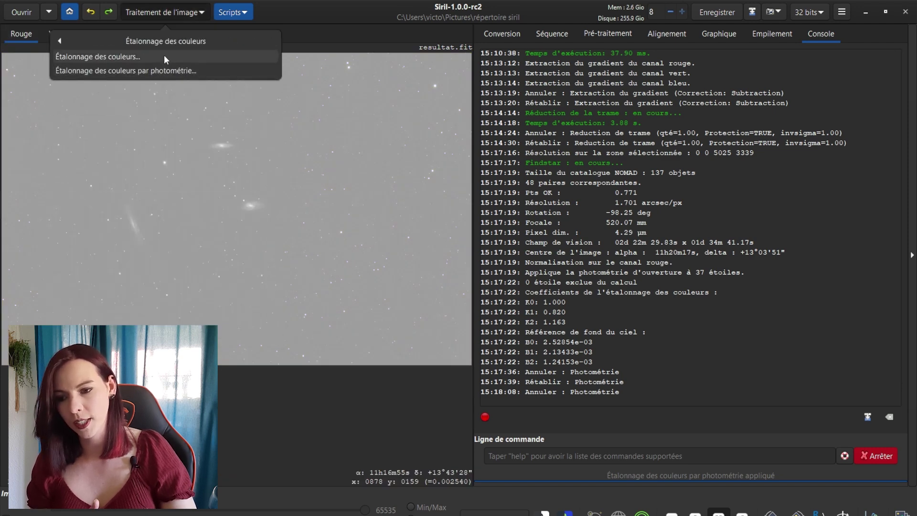
click(162, 55)
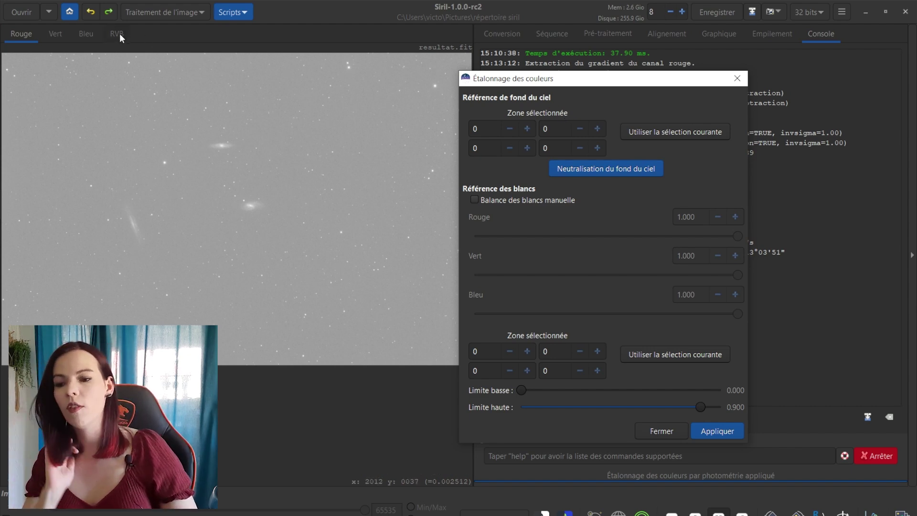
click(87, 33)
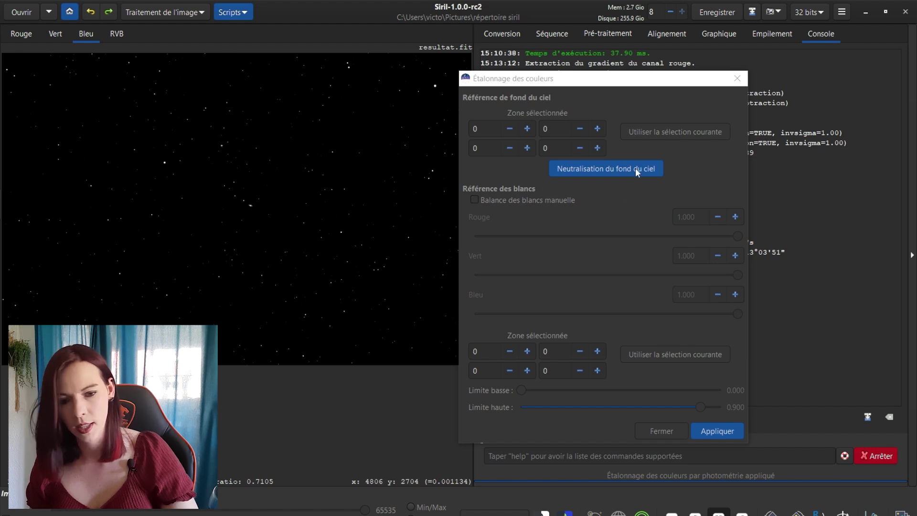
click(676, 131)
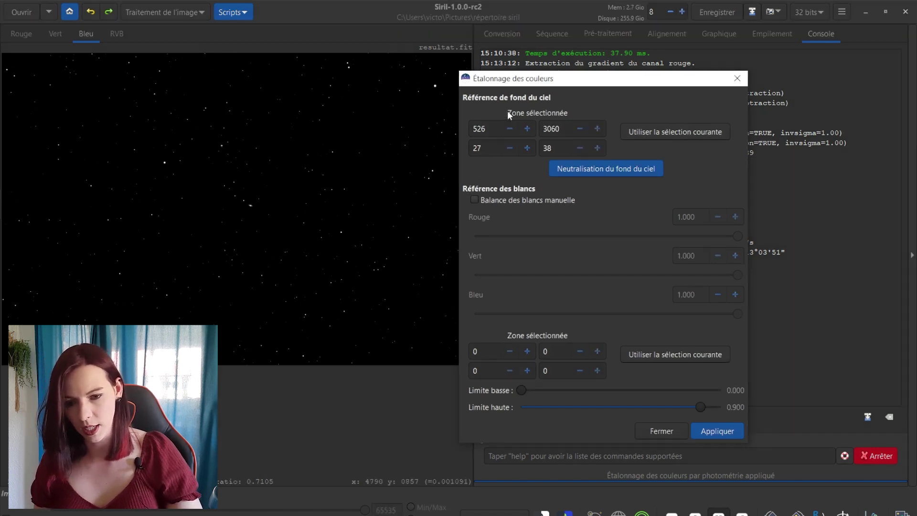
click(606, 170)
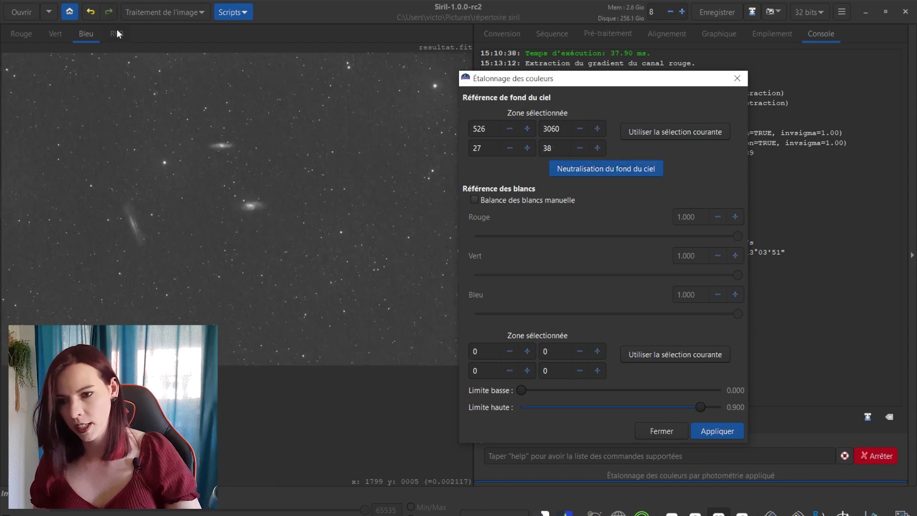
Undo and redo the background neutralisation in the RVB view to compare before and after.
click(117, 30)
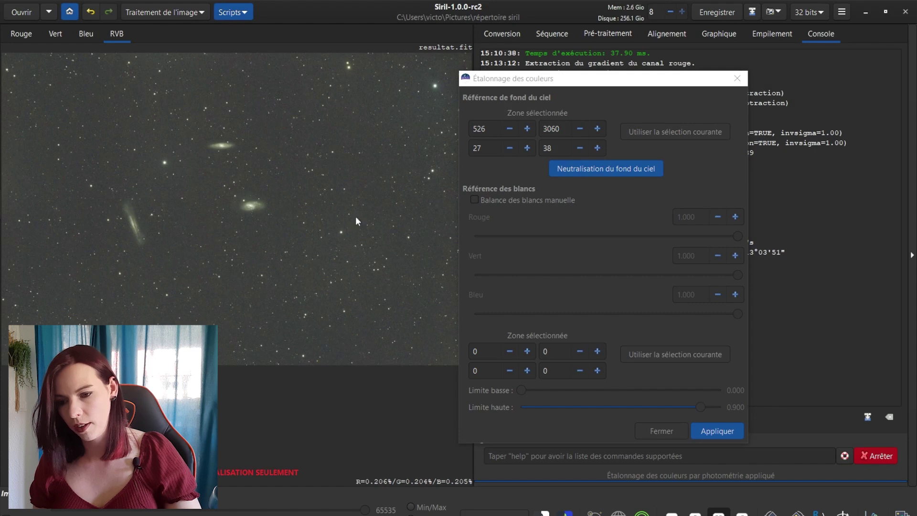
click(91, 11)
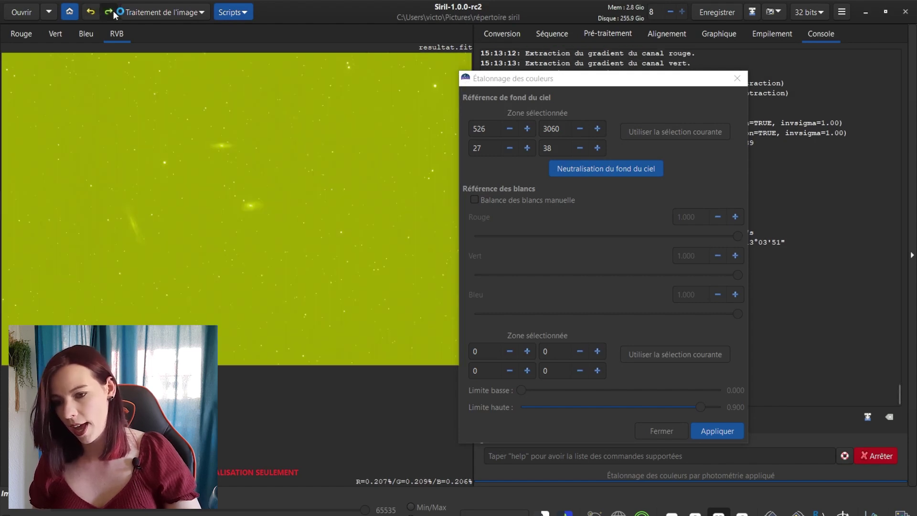
click(112, 12)
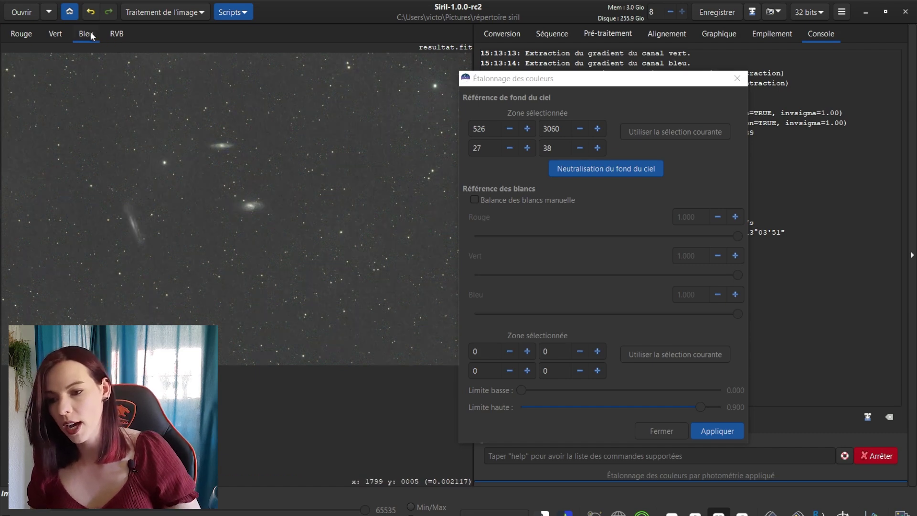
Set the white reference to a 37 by 43 pixel zone at 2656, 1612 on the middle galaxy's core and apply the colour calibration.
click(22, 38)
click(55, 35)
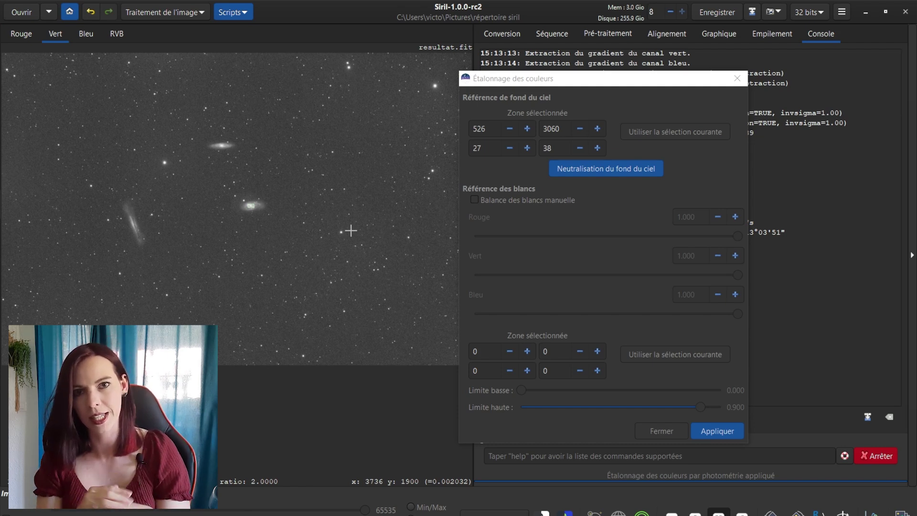
click(658, 354)
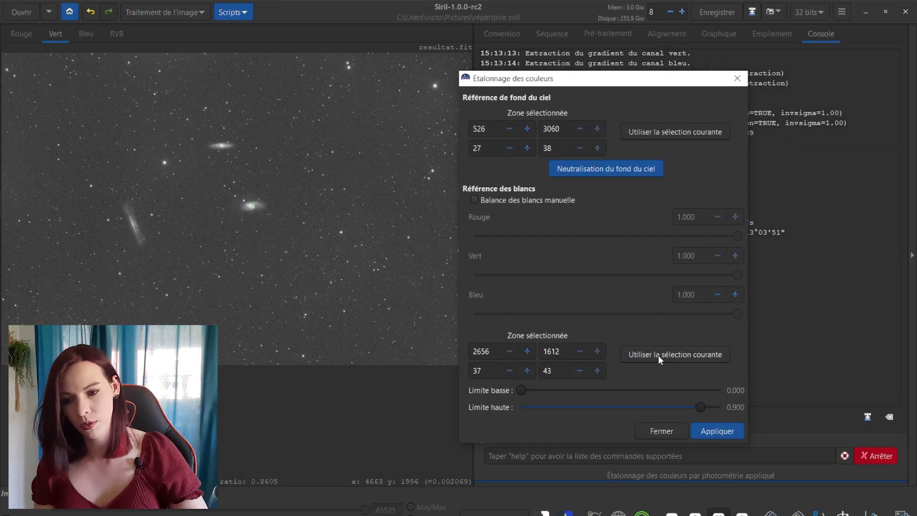
click(708, 431)
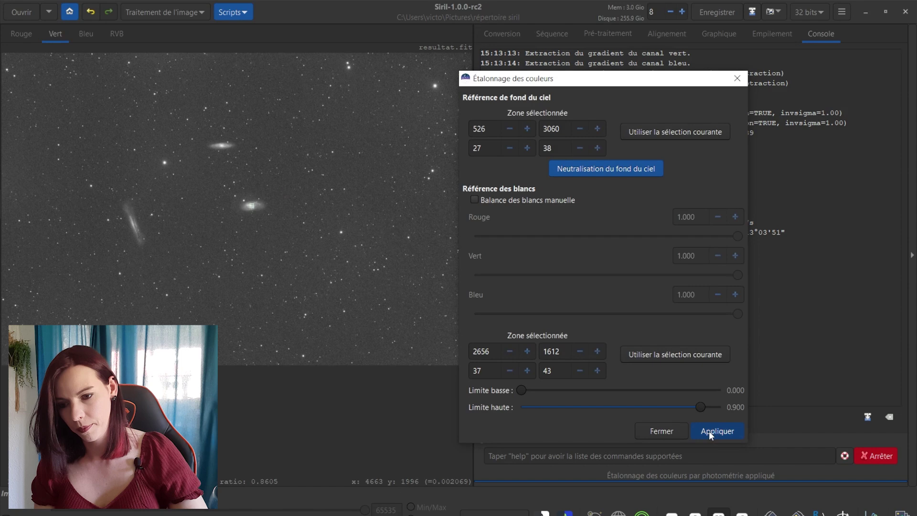
Compare the RVB image with and without the manual colour calibration, keep the calibration and close its dialog.
click(115, 31)
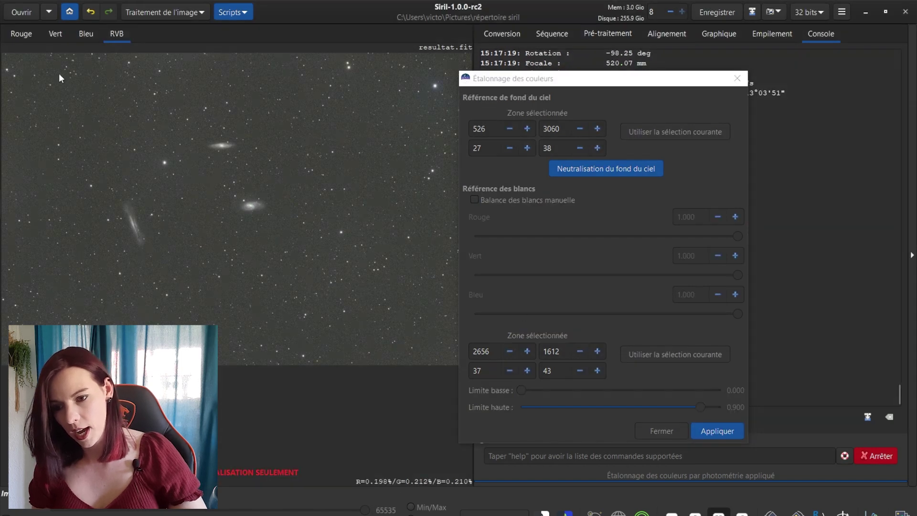
click(90, 15)
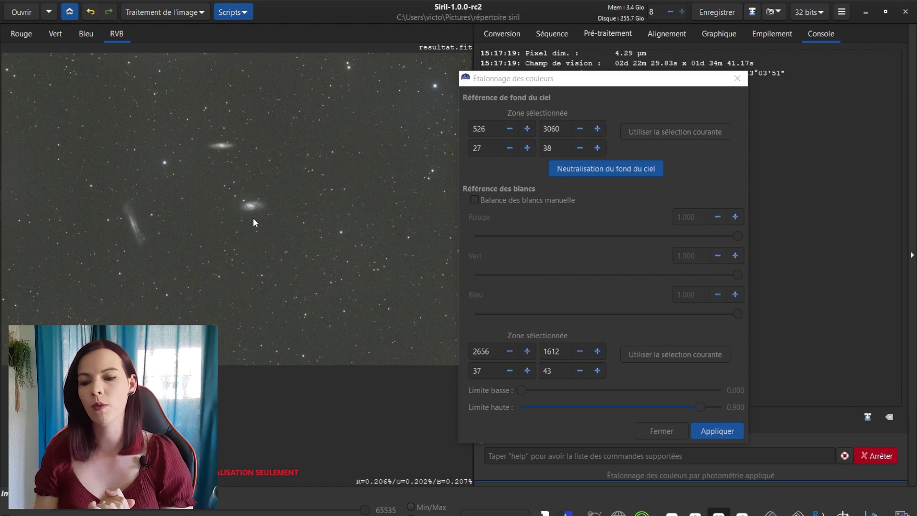
click(660, 430)
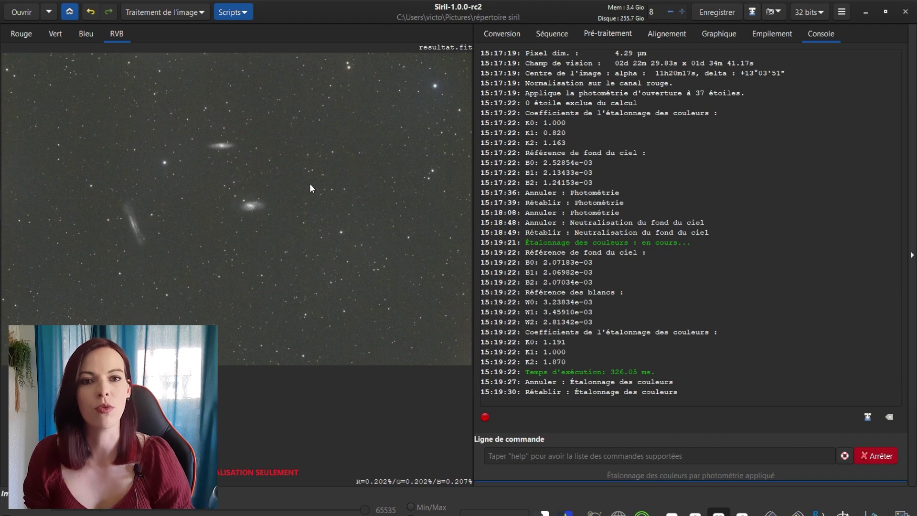
Switch the image display to linear mode and apply an asinh transformation with a stretch factor of 227.0 and a black point of 0.
click(494, 511)
click(484, 414)
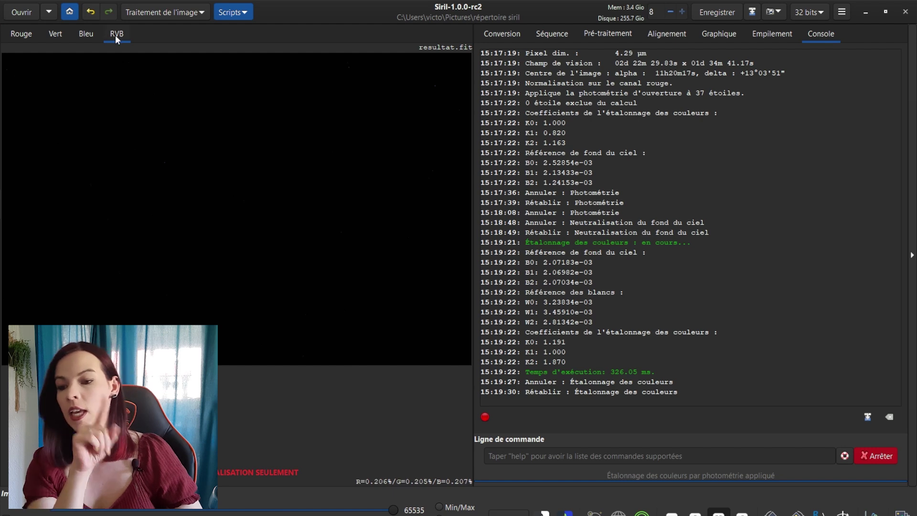
click(156, 14)
click(143, 42)
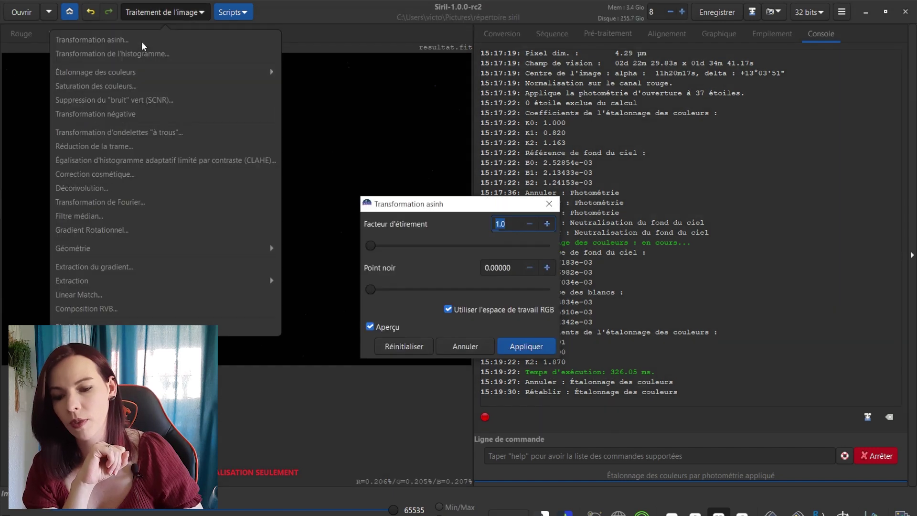
drag(425, 208, 546, 151)
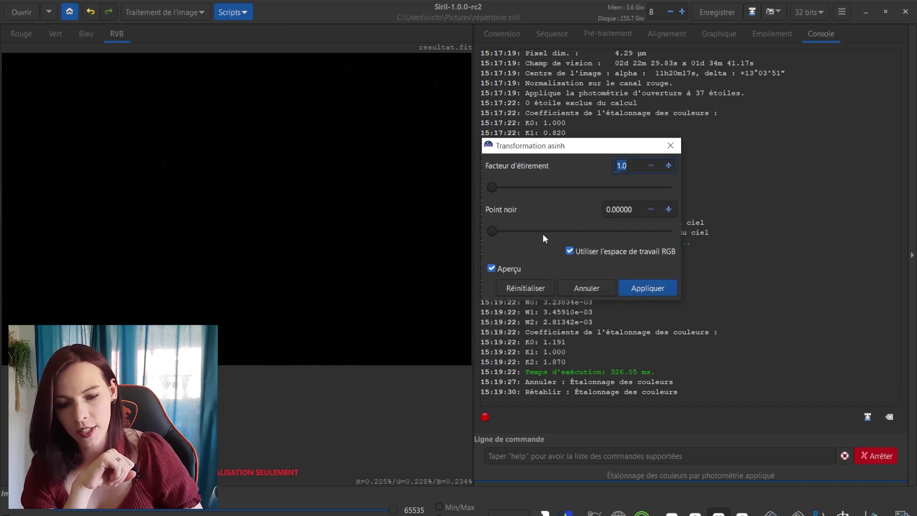
drag(492, 188, 529, 187)
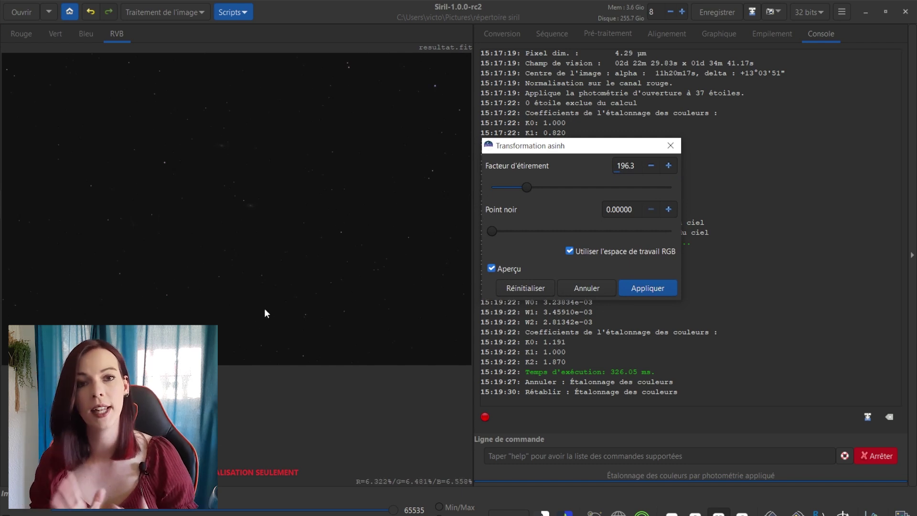
drag(526, 188, 569, 186)
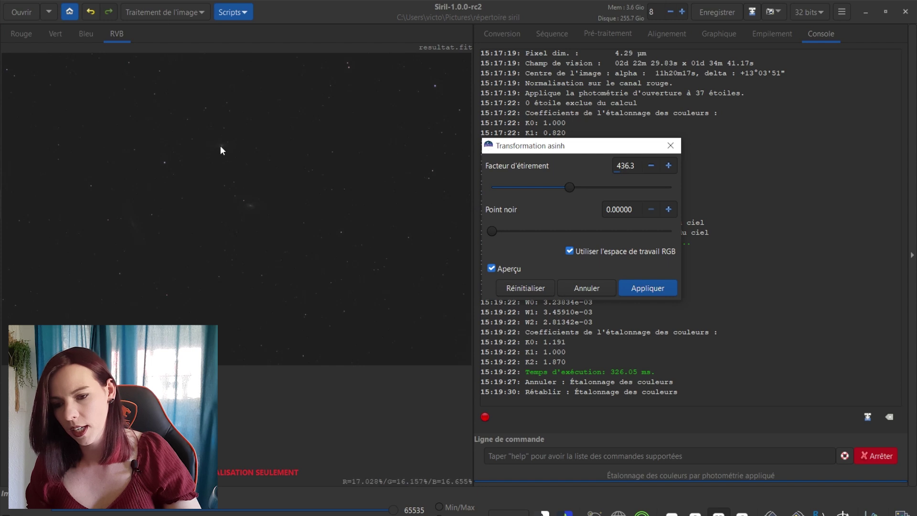
drag(566, 190, 522, 190)
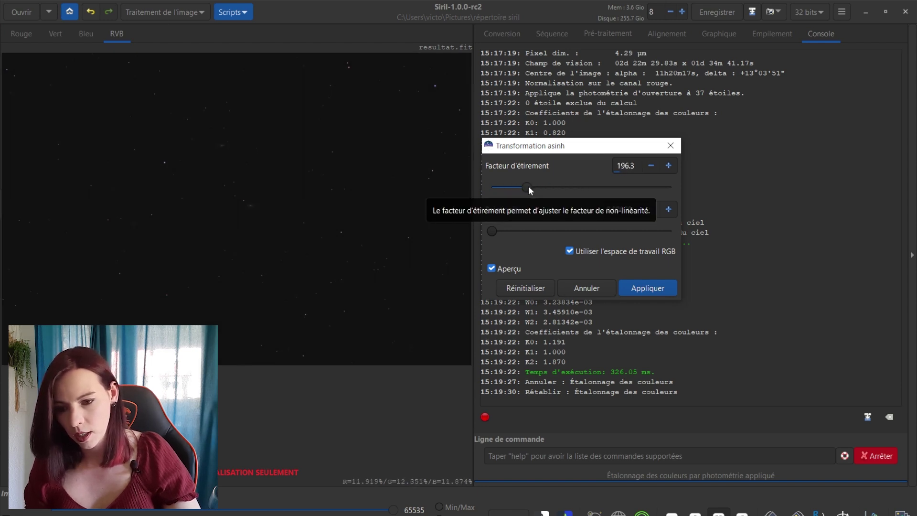
click(531, 187)
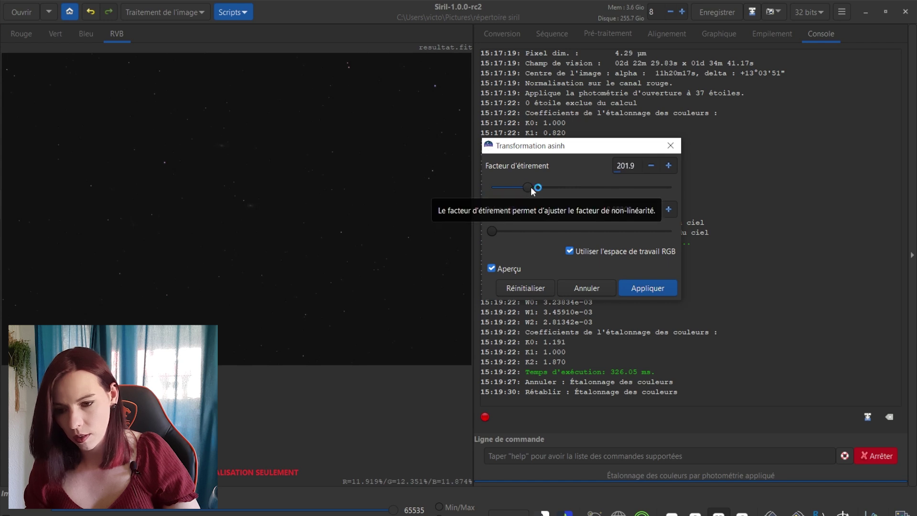
drag(530, 187, 535, 188)
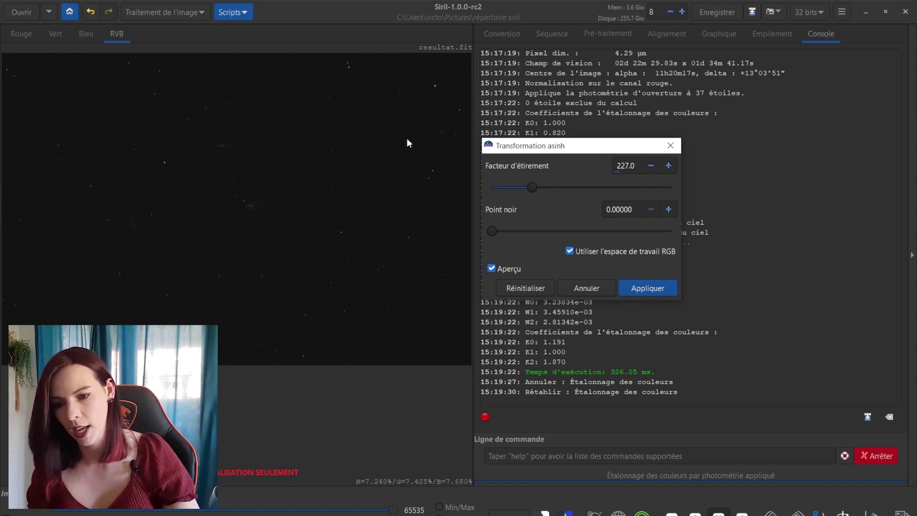
click(654, 289)
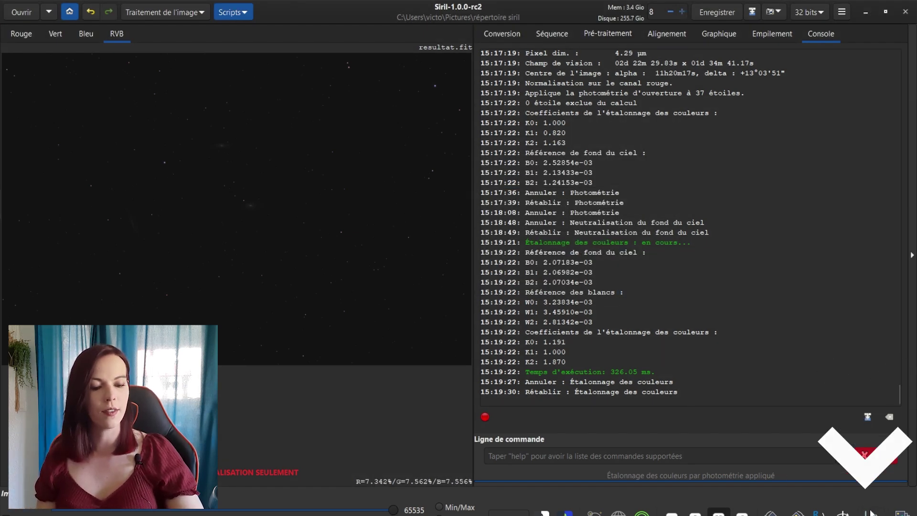
Try the automatic stretch in the histogram transformation and examine its preview on the galaxies.
key(ctrl+alt+h)
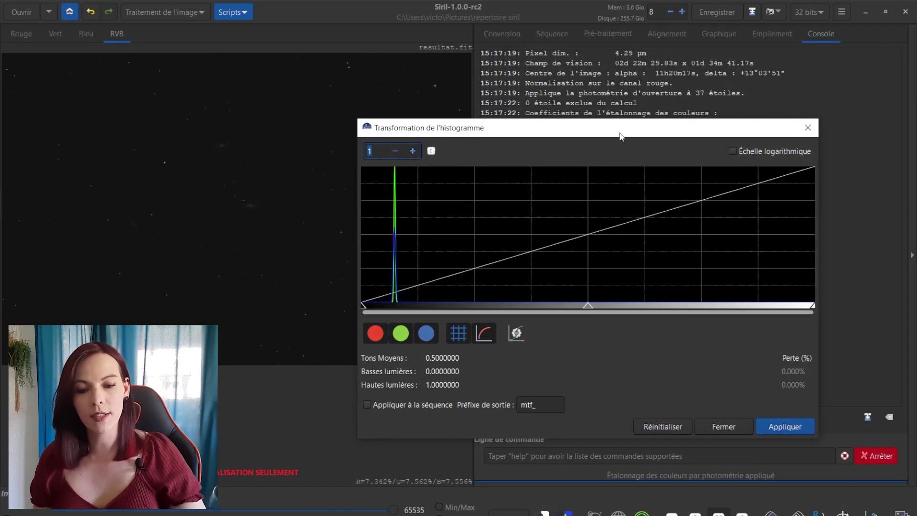
drag(620, 130, 620, 71)
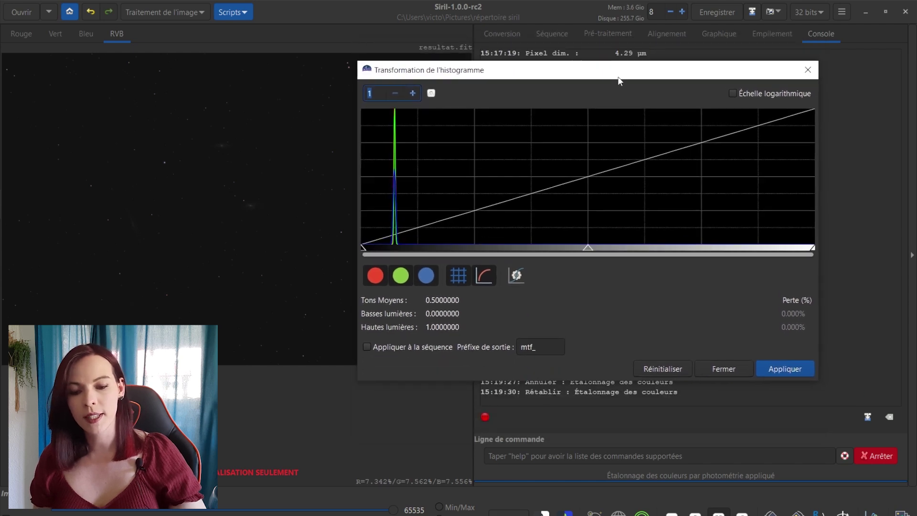
click(516, 275)
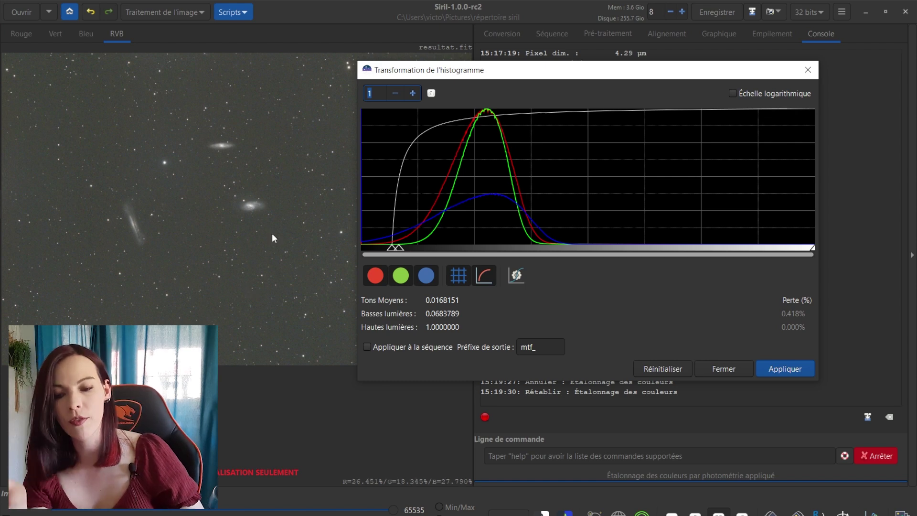
drag(353, 197, 251, 197)
drag(386, 81, 539, 106)
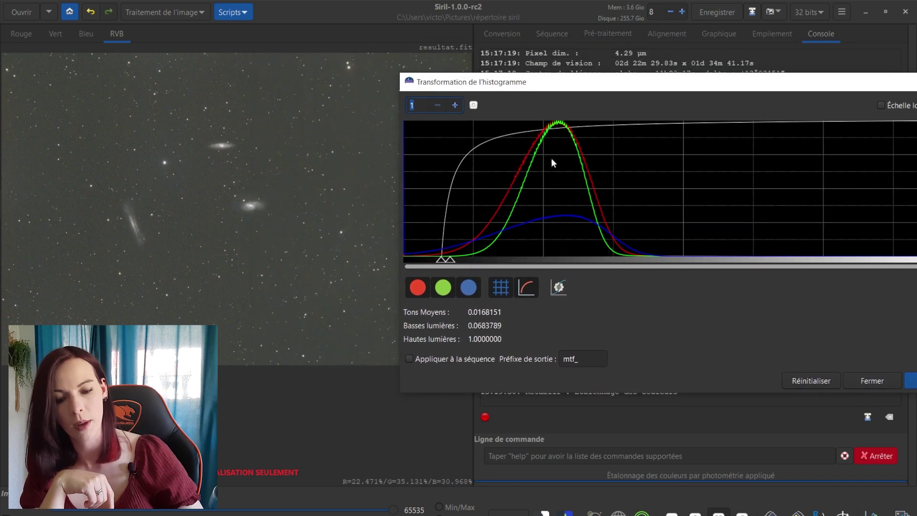
Reset the automatic stretch, set the histogram midtones to 0.0746667 with shadows at 0, and apply the transformation.
mouse_move(440, 260)
mouse_down()
mouse_move(406, 260)
mouse_move(445, 262)
mouse_up()
drag(563, 82, 446, 60)
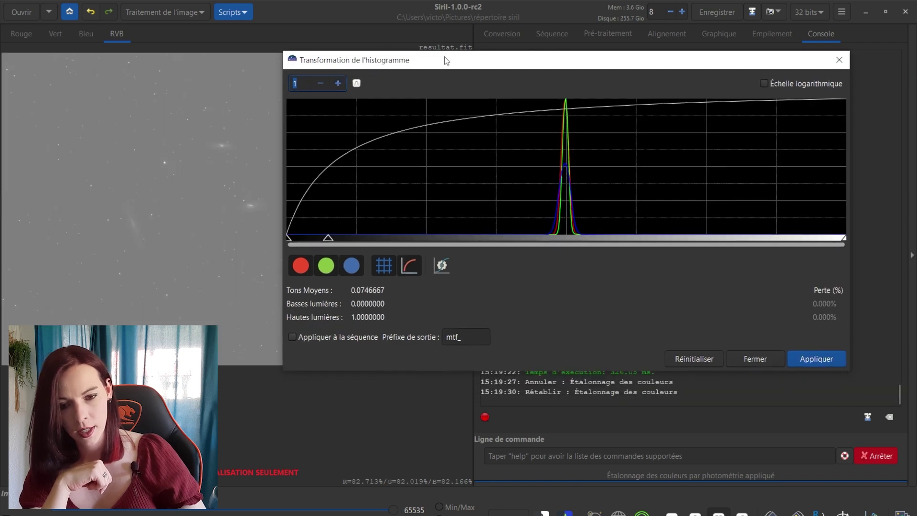
click(687, 356)
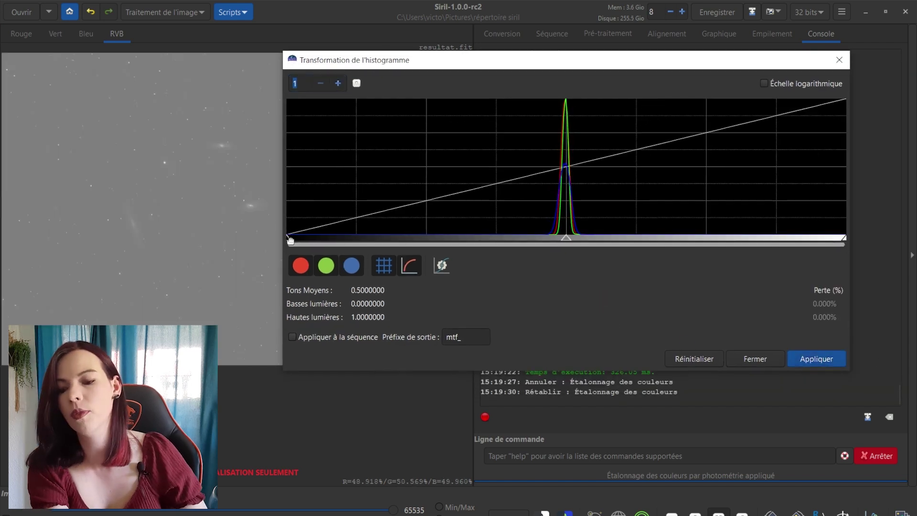
Raise the histogram shadows to 0.4586667, just before the start of the peak, and apply the transformation.
drag(289, 239, 552, 245)
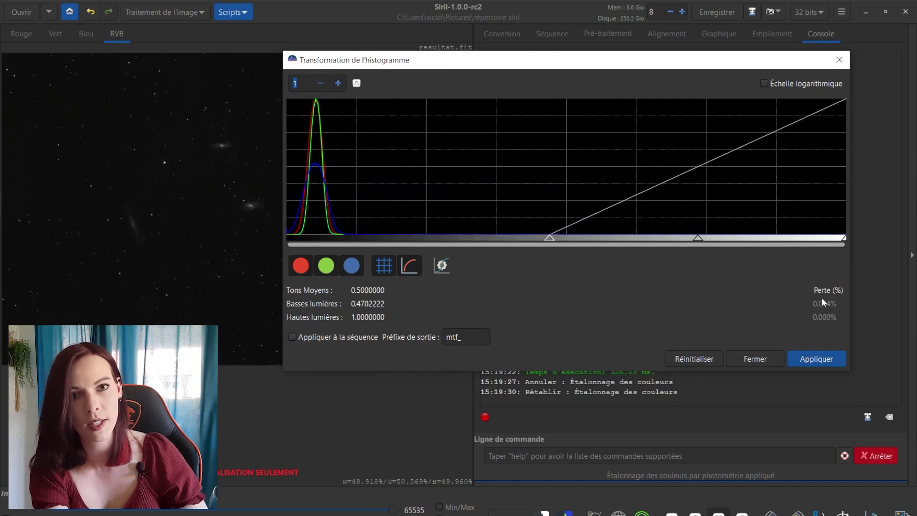
drag(550, 239, 543, 238)
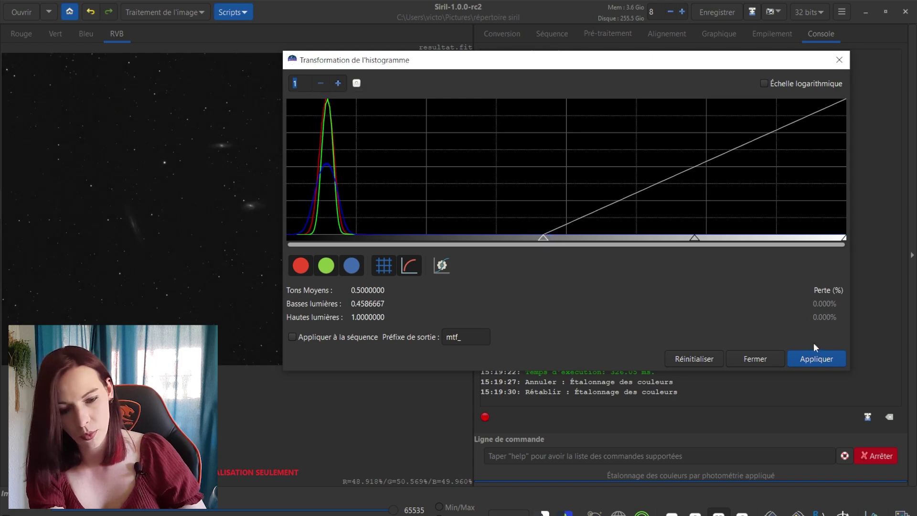
click(815, 358)
Set the histogram midtones to 0.2613333 after trying brighter and darker settings, and apply the transformation.
drag(529, 64, 612, 93)
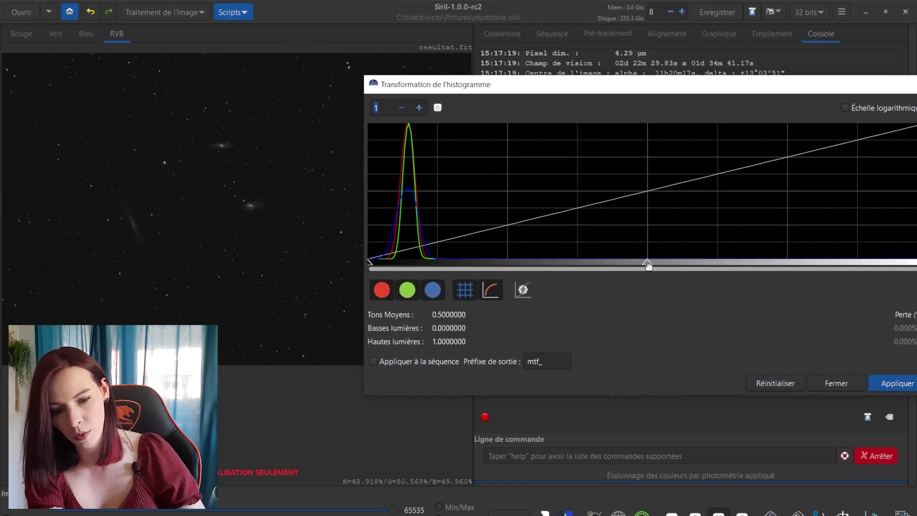
drag(647, 263, 515, 270)
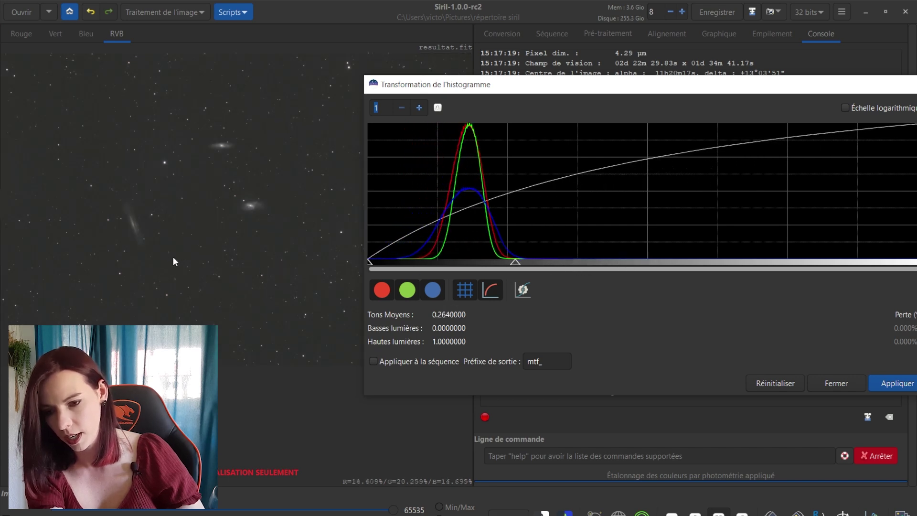
drag(515, 266, 568, 266)
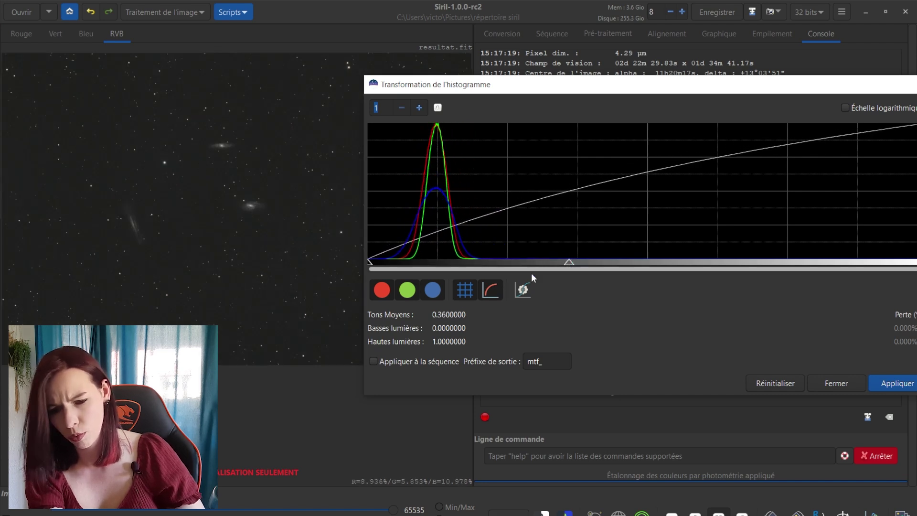
click(517, 272)
drag(517, 272, 478, 274)
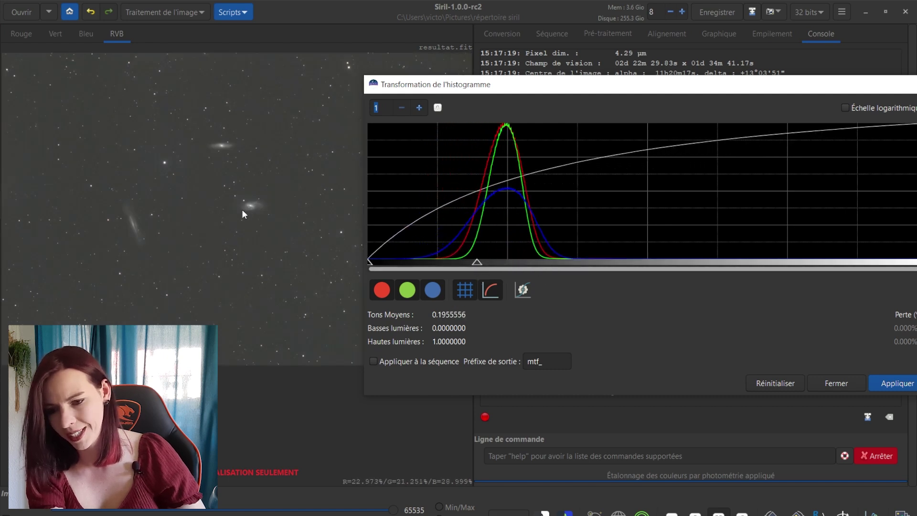
drag(474, 264, 513, 265)
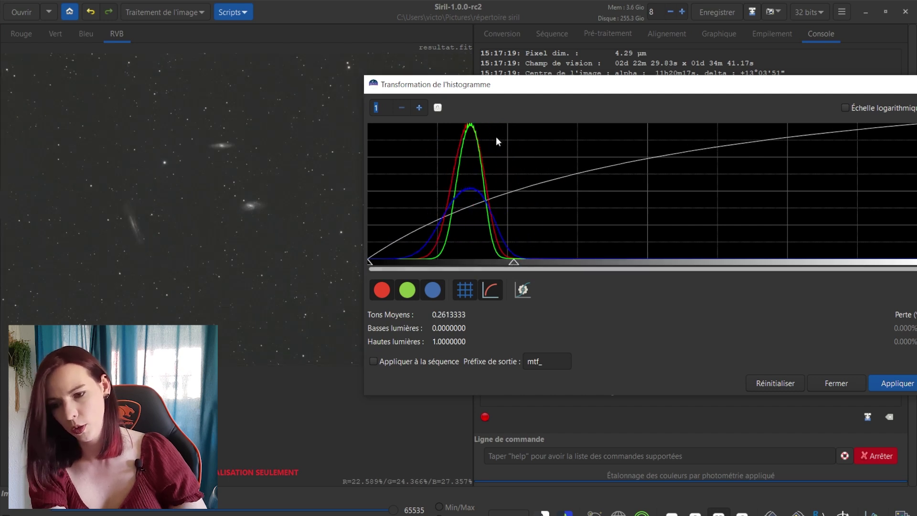
drag(573, 84, 383, 91)
click(706, 390)
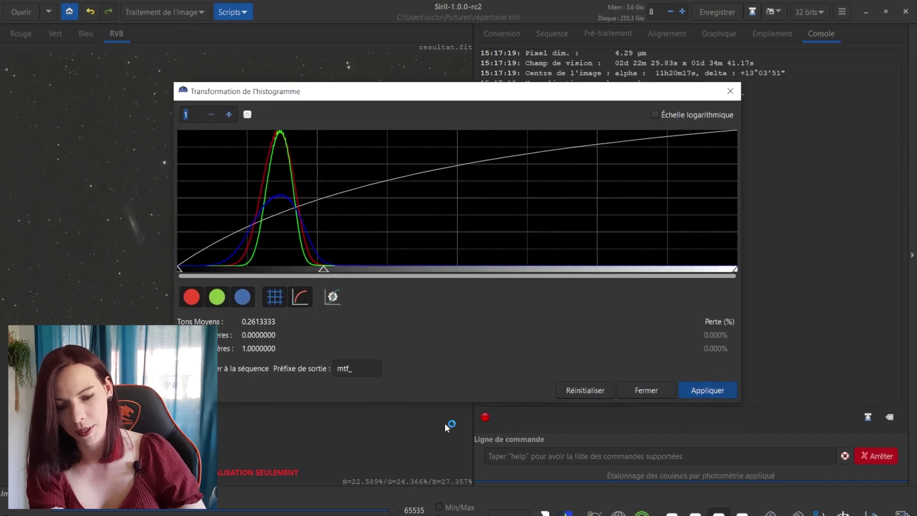